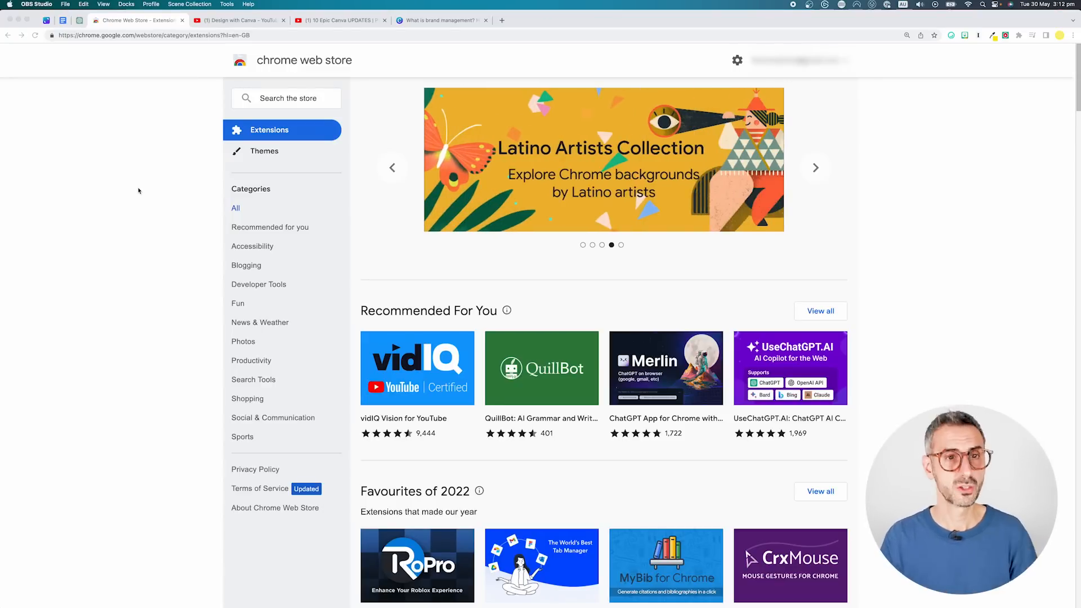
- Search the Chrome Web Store for 'glasp youtube' and view the YouTube & Article Summary extension's details
{"action": "left_click", "coordinate": [270, 98]}
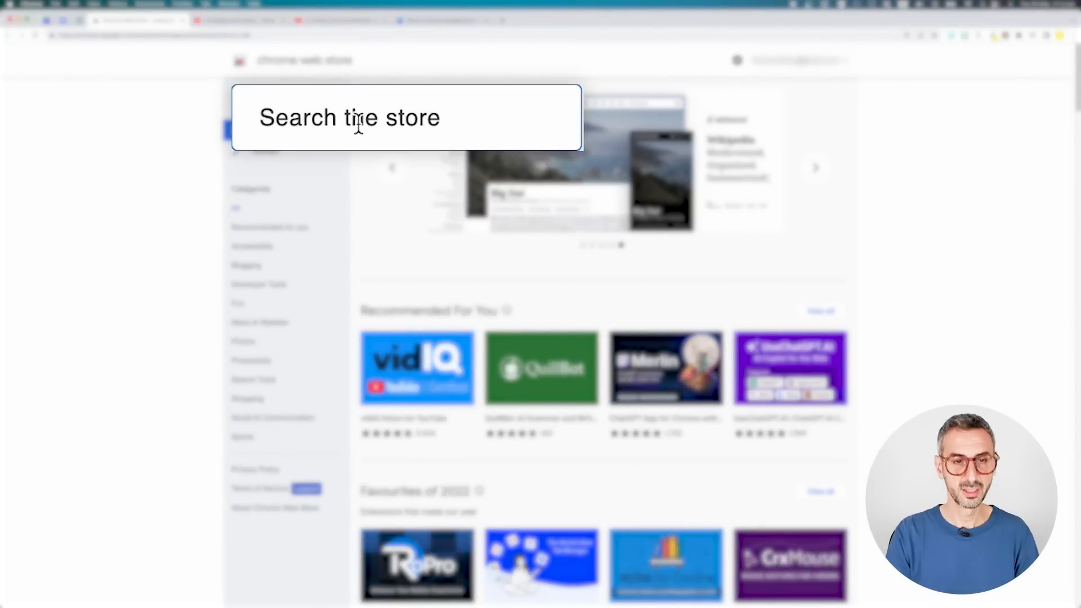
{"action": "type", "text": "gla"}
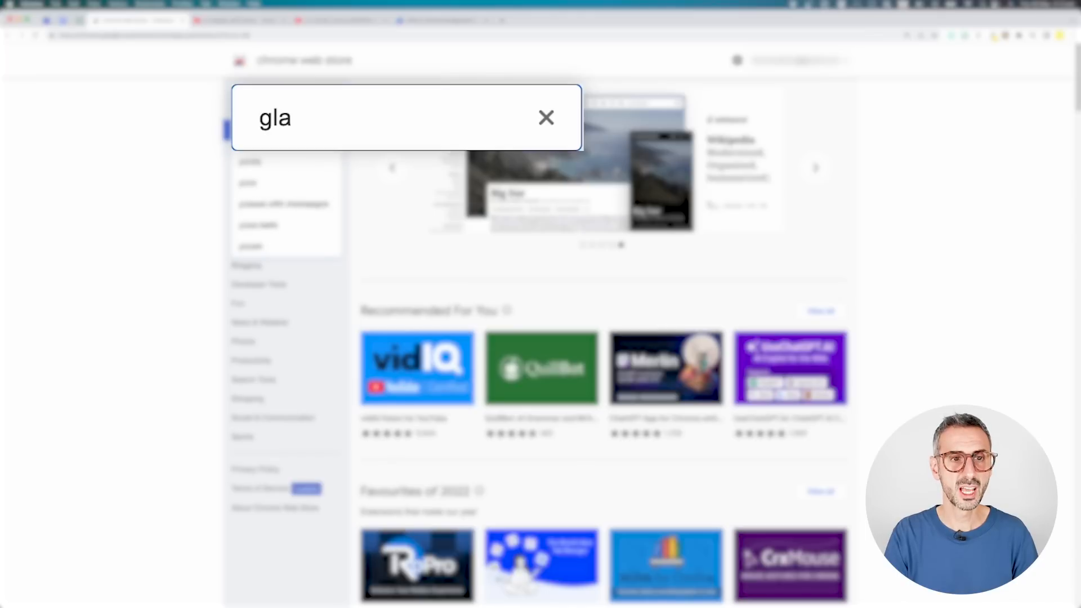
{"action": "type", "text": "sp y"}
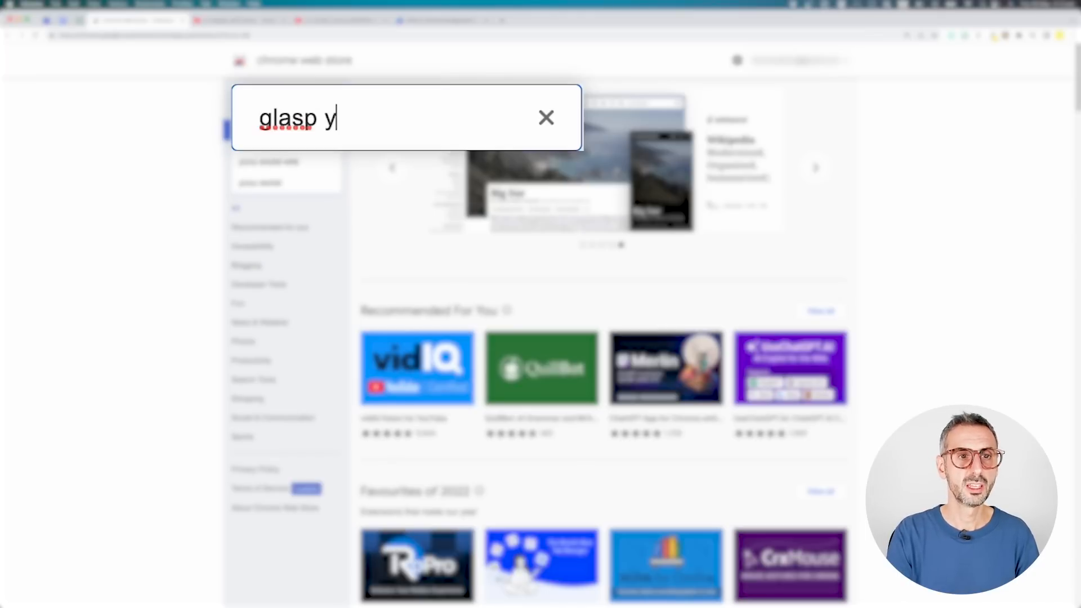
{"action": "type", "text": "outube"}
{"action": "key", "text": "Return"}
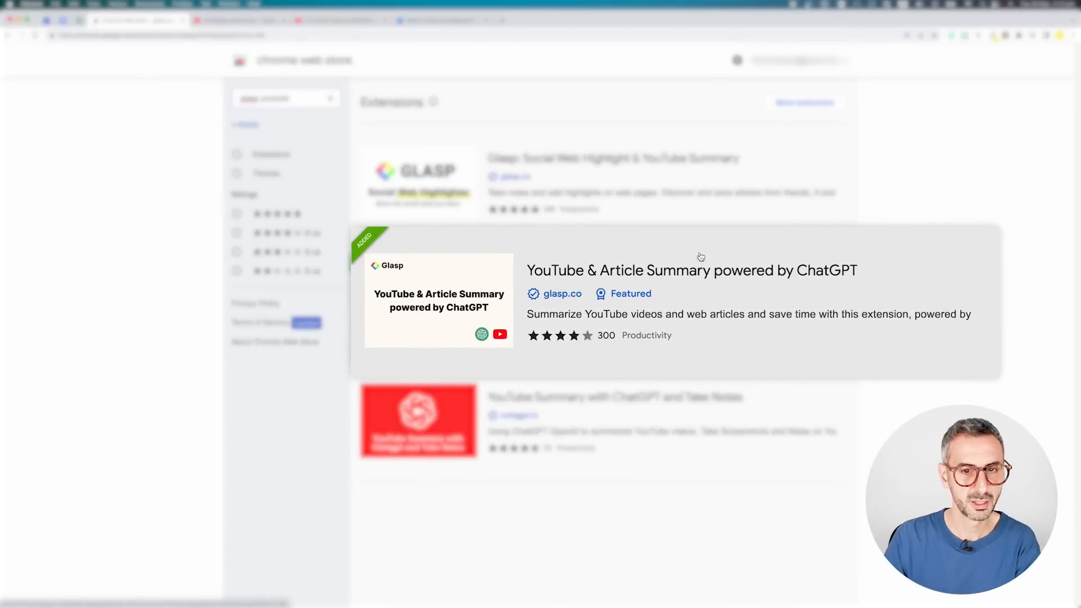
{"action": "left_click", "coordinate": [547, 286]}
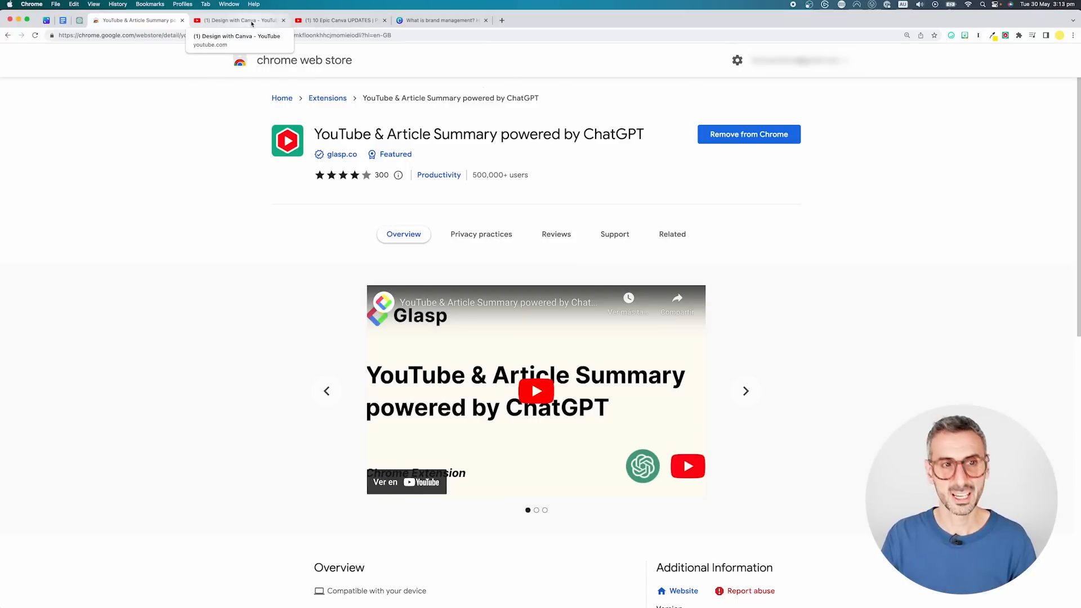
- Bring up the channel's featured Canva updates video, play it briefly and pause it
{"action": "left_click", "coordinate": [251, 21]}
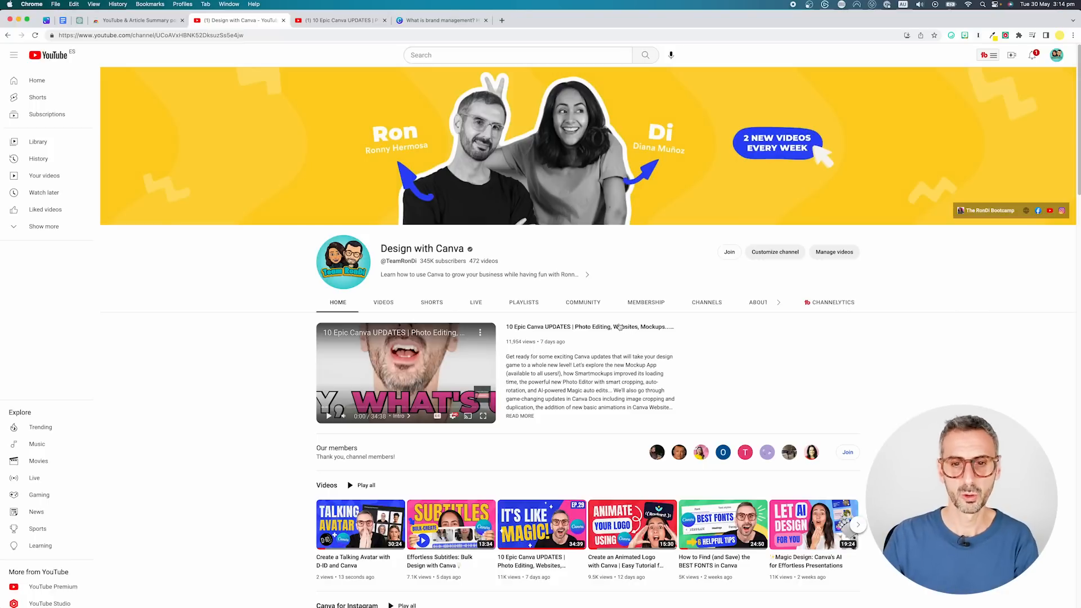
{"action": "left_click", "coordinate": [415, 333], "text": "super"}
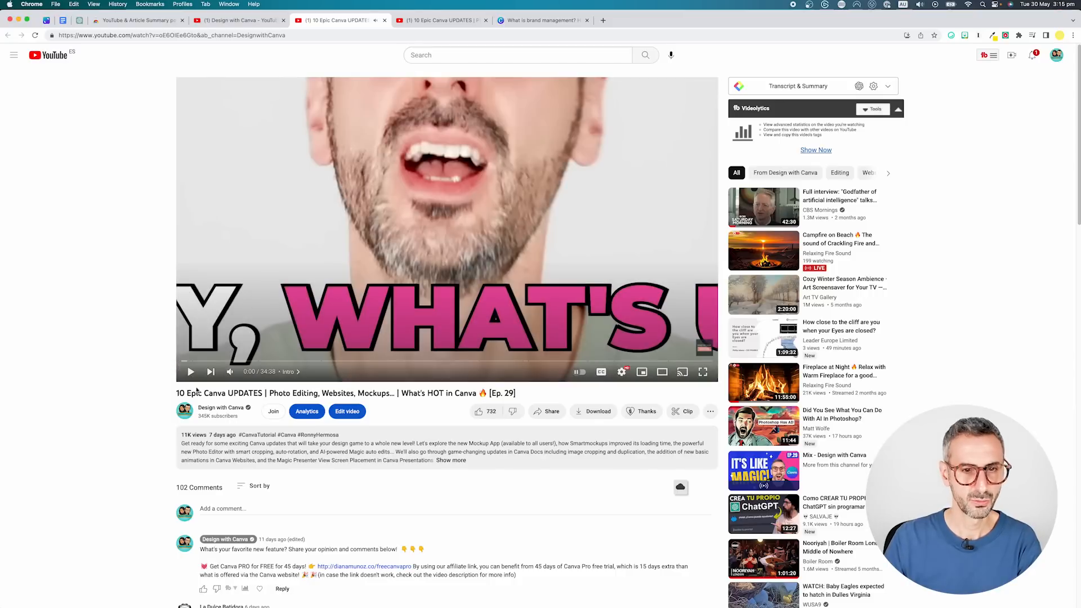
{"action": "left_click", "coordinate": [191, 372]}
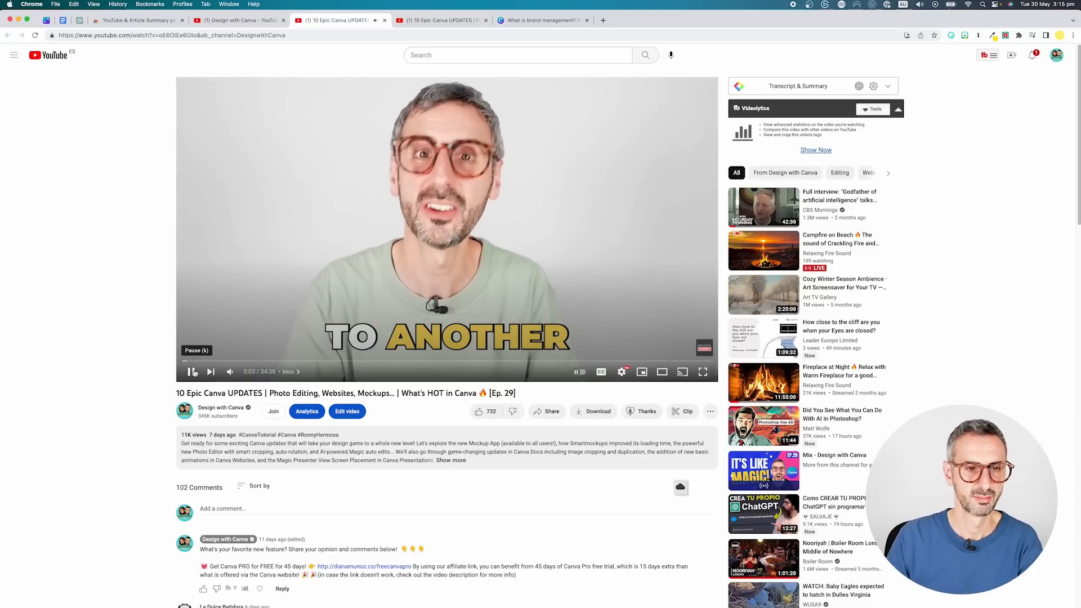
{"action": "left_click", "coordinate": [193, 371]}
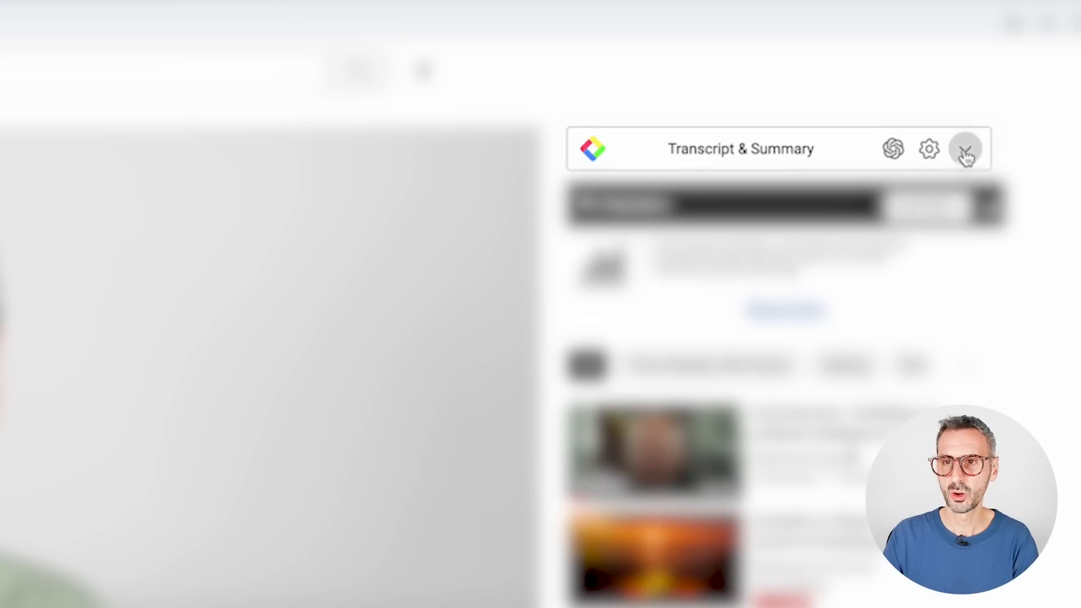
- Expand the Transcript & Summary panel and jump the video via transcript timestamps, ending at the introduction
{"action": "left_click", "coordinate": [967, 152]}
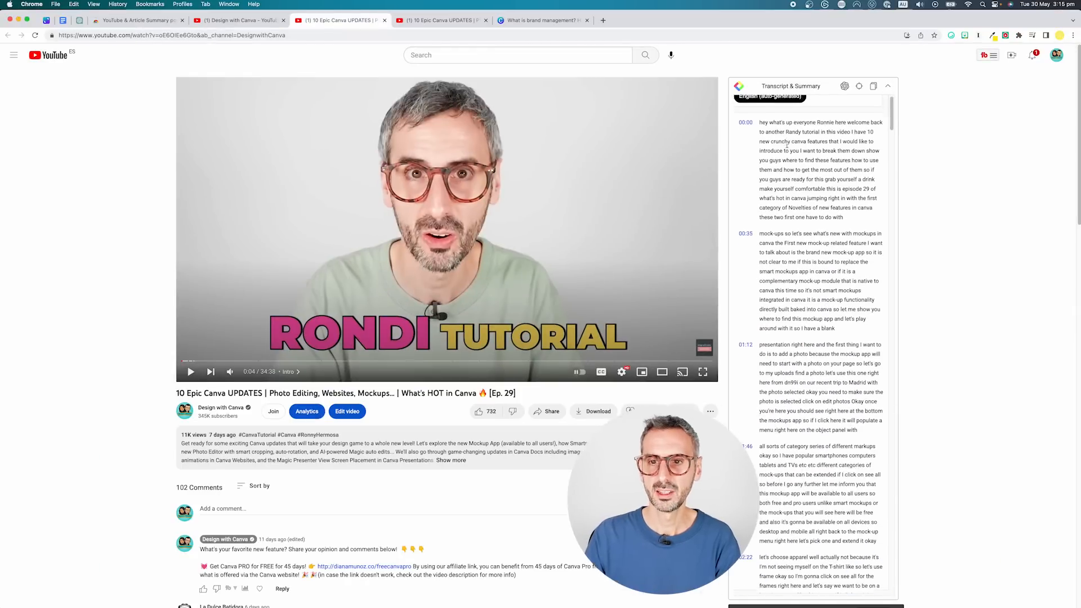
{"action": "scroll", "coordinate": [794, 158], "scroll_direction": "down", "scroll_amount": 3}
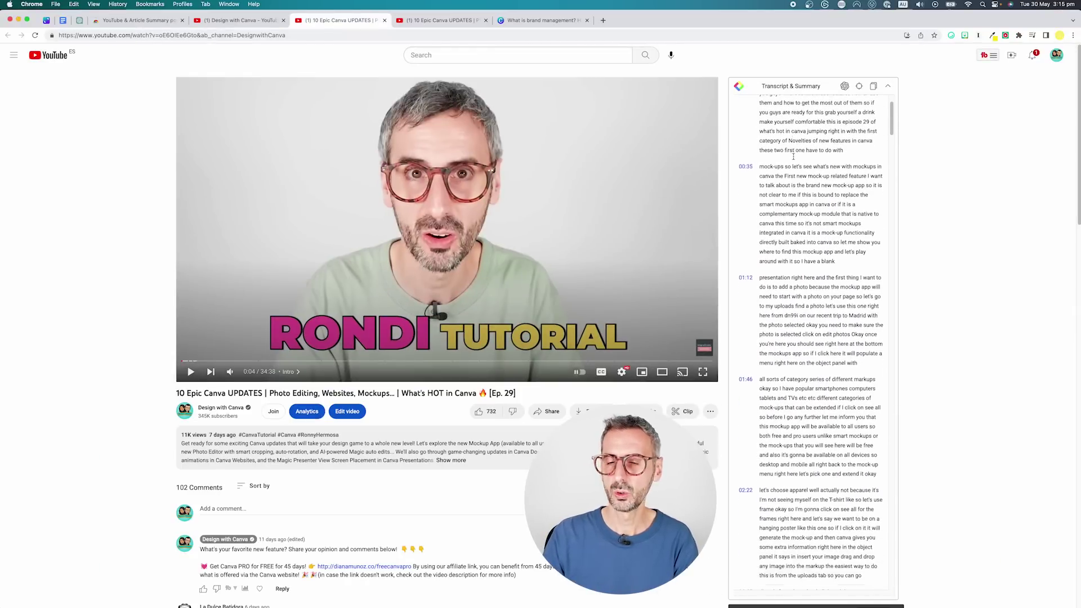
{"action": "scroll", "coordinate": [794, 158], "scroll_direction": "down", "scroll_amount": 5}
{"action": "scroll", "coordinate": [795, 158], "scroll_direction": "down", "scroll_amount": 2}
{"action": "scroll", "coordinate": [792, 185], "scroll_direction": "down", "scroll_amount": 2}
{"action": "scroll", "coordinate": [790, 213], "scroll_direction": "down", "scroll_amount": 2}
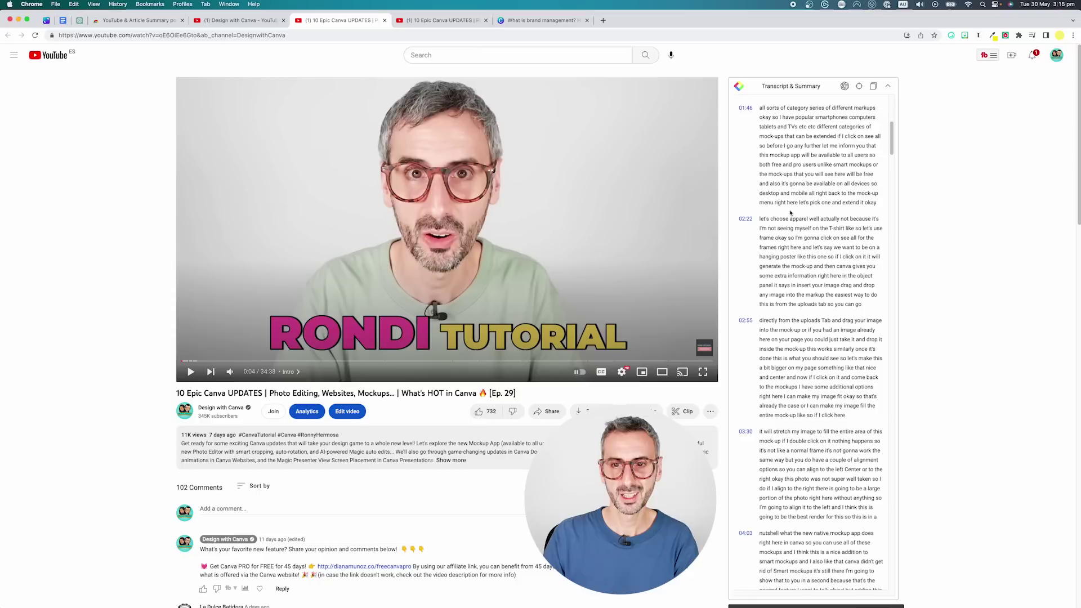
{"action": "left_click", "coordinate": [748, 221]}
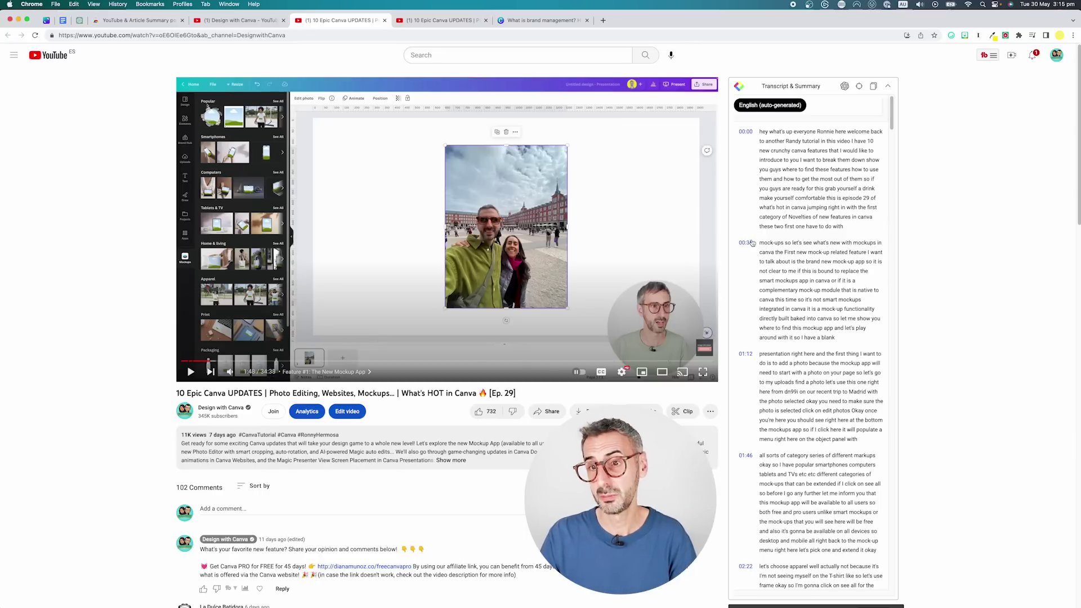
{"action": "left_click", "coordinate": [746, 242]}
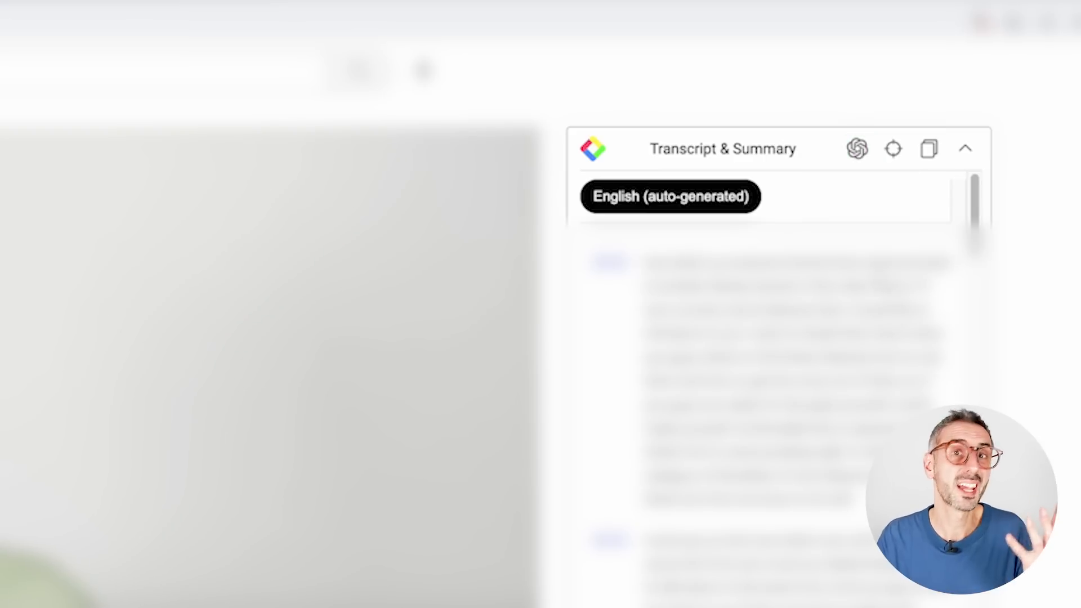
- Send the video transcript to ChatGPT for a five-bullet summary and highlight the transcript's closing words
{"action": "left_click", "coordinate": [858, 149]}
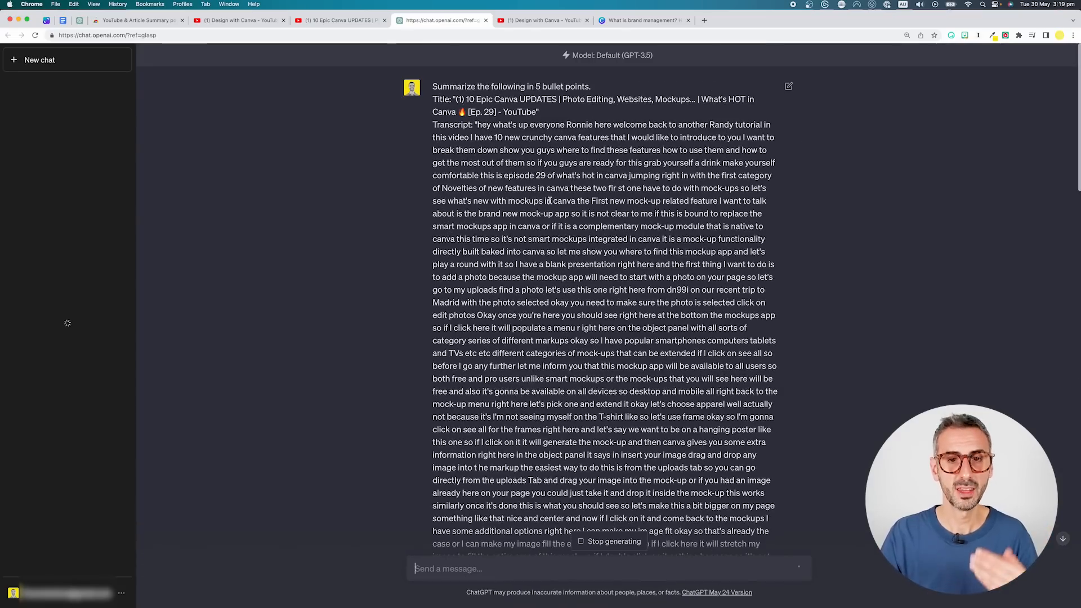
{"action": "scroll", "coordinate": [549, 200], "scroll_direction": "down", "scroll_amount": 5}
{"action": "scroll", "coordinate": [524, 186], "scroll_direction": "down", "scroll_amount": 5}
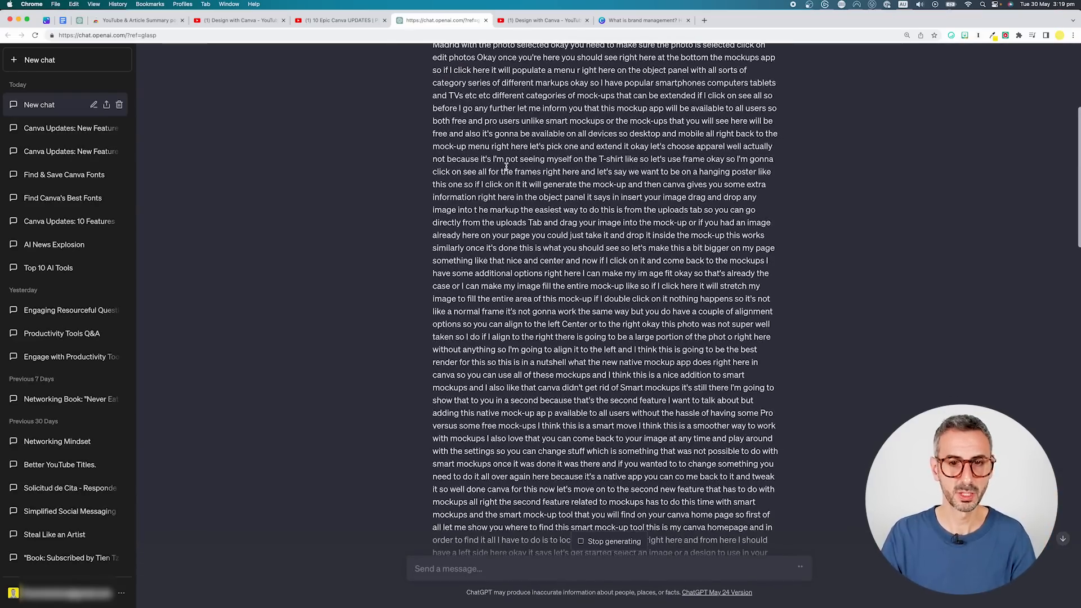
{"action": "scroll", "coordinate": [506, 164], "scroll_direction": "down", "scroll_amount": 5}
{"action": "scroll", "coordinate": [524, 211], "scroll_direction": "up", "scroll_amount": 10}
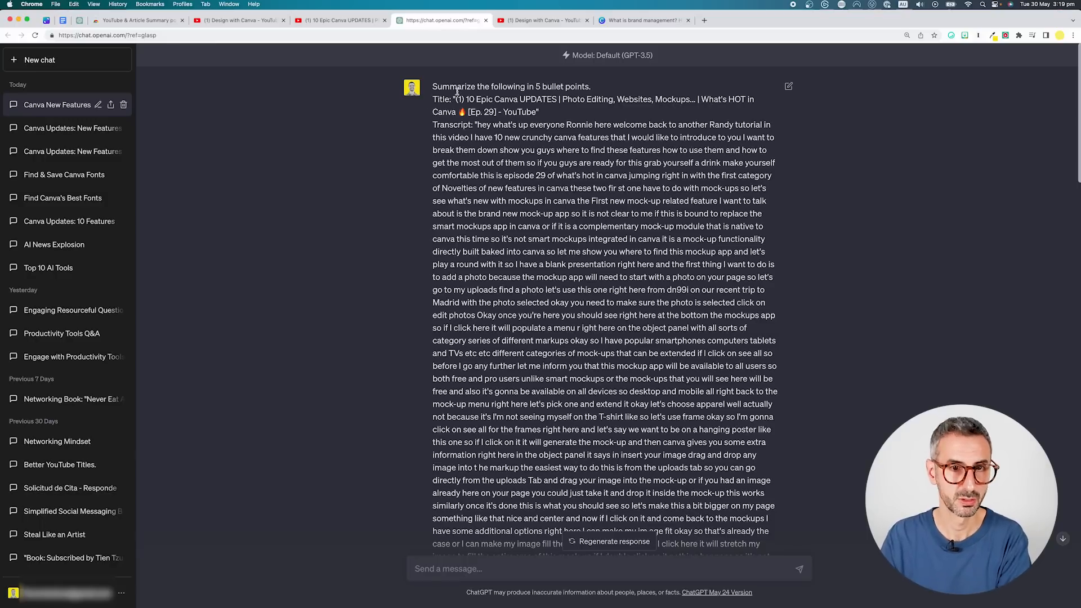
{"action": "scroll", "coordinate": [477, 260], "scroll_direction": "down", "scroll_amount": 10}
{"action": "scroll", "coordinate": [477, 261], "scroll_direction": "down", "scroll_amount": 10}
{"action": "scroll", "coordinate": [478, 260], "scroll_direction": "down", "scroll_amount": 10}
{"action": "scroll", "coordinate": [482, 262], "scroll_direction": "down", "scroll_amount": 10}
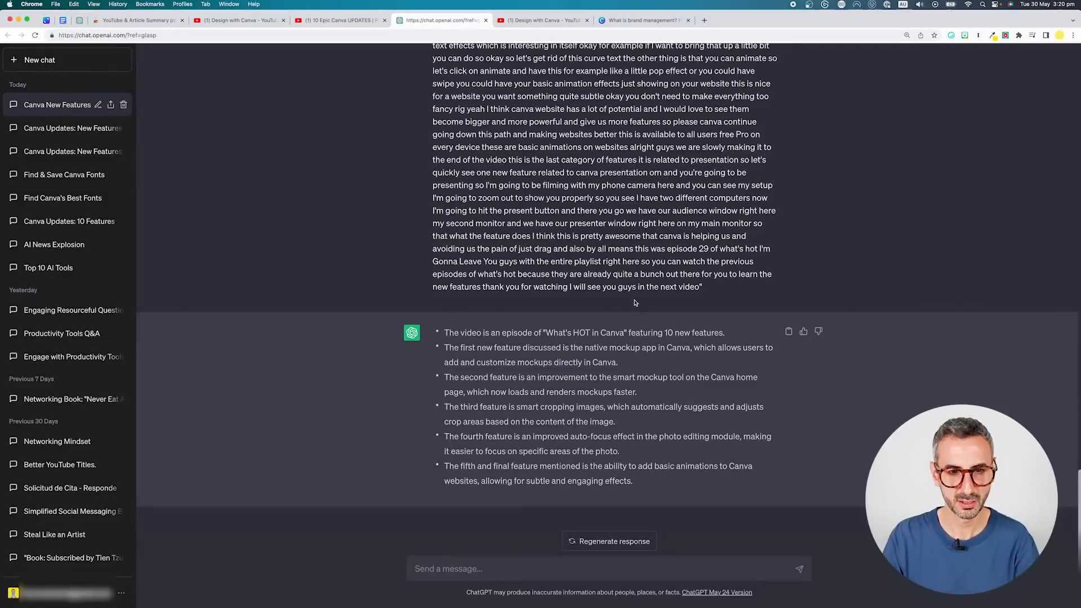
{"action": "left_click_drag", "start_coordinate": [704, 288], "coordinate": [440, 291]}
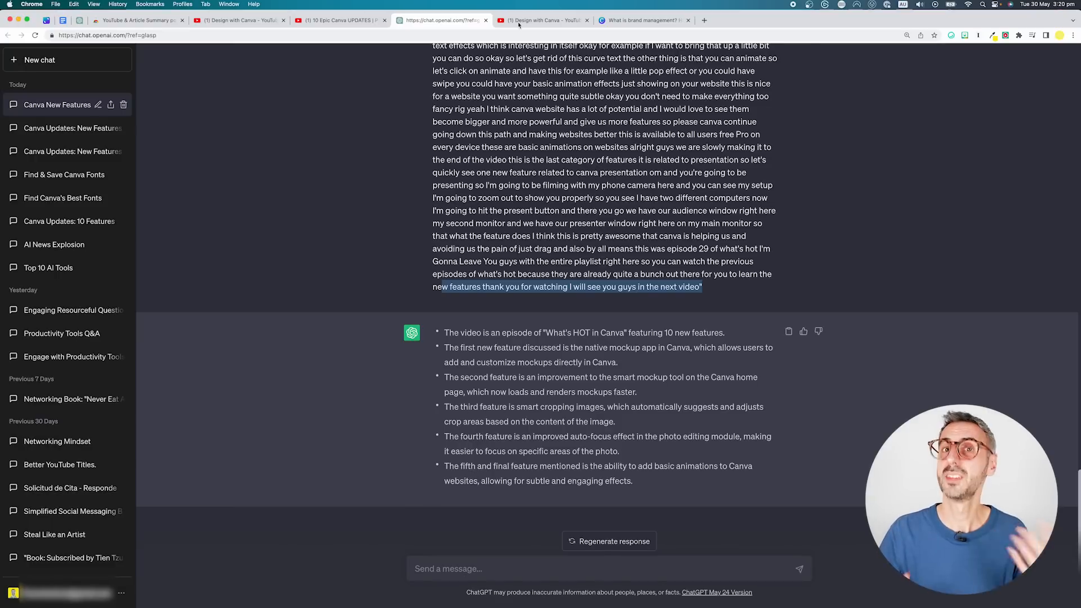
- Return to the Canva updates video tab on YouTube
{"action": "left_click", "coordinate": [338, 21]}
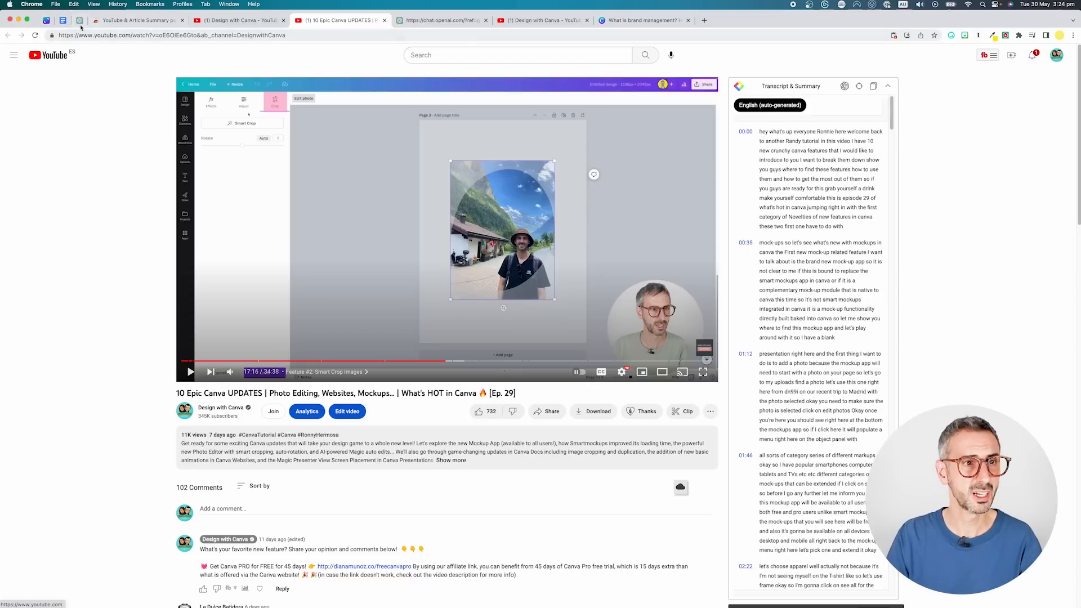
- From the Design with Canva channel, pause the Effortless Subtitles video and request its ChatGPT summary
{"action": "left_click", "coordinate": [186, 411]}
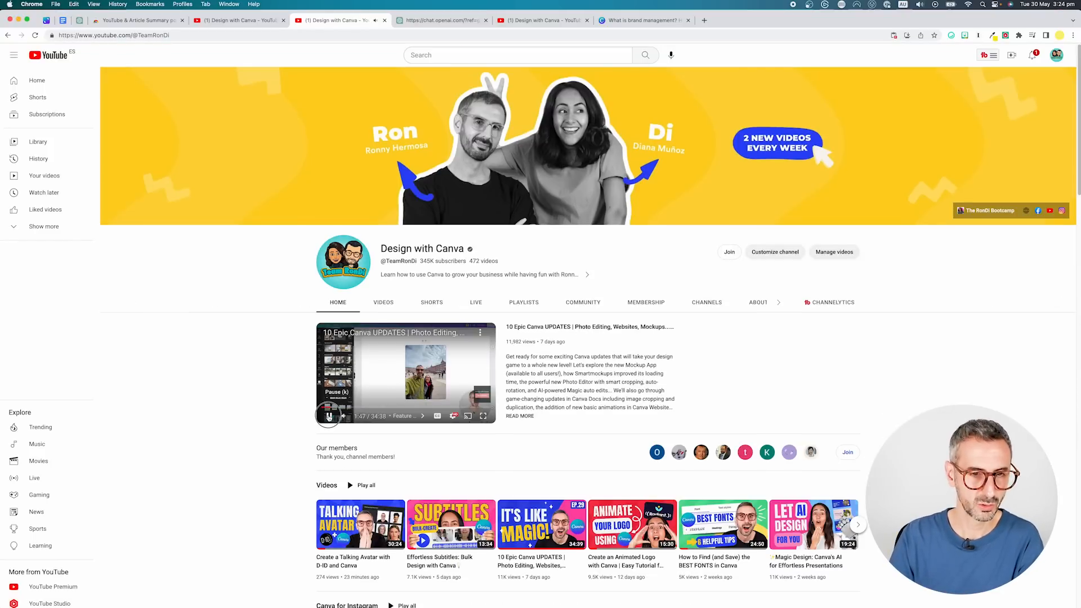
{"action": "scroll", "coordinate": [541, 338], "scroll_direction": "down", "scroll_amount": 5}
{"action": "scroll", "coordinate": [541, 338], "scroll_direction": "down", "scroll_amount": 5}
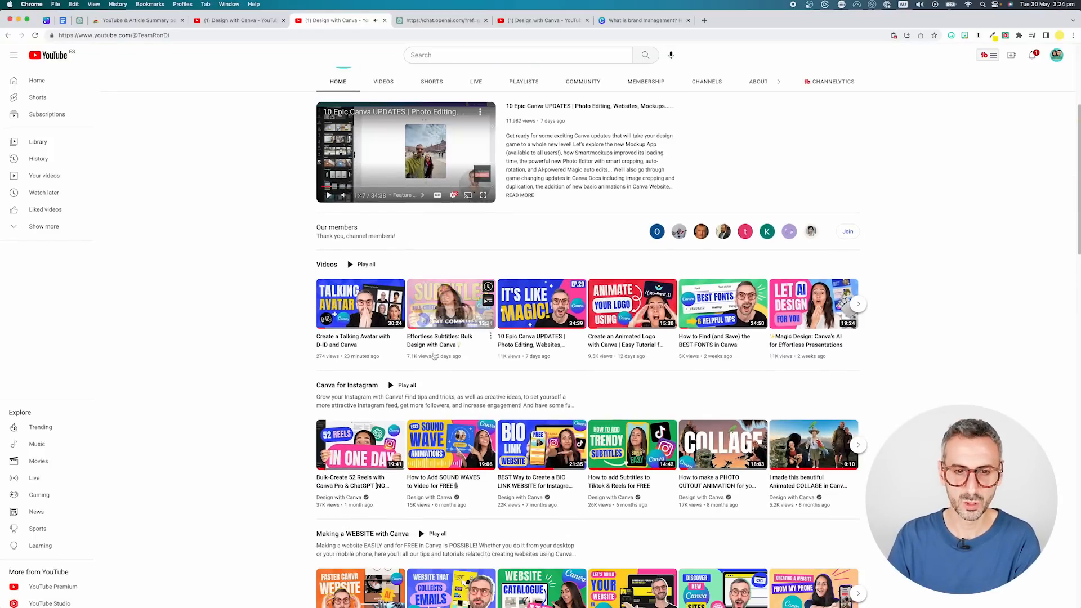
{"action": "left_click", "coordinate": [451, 303]}
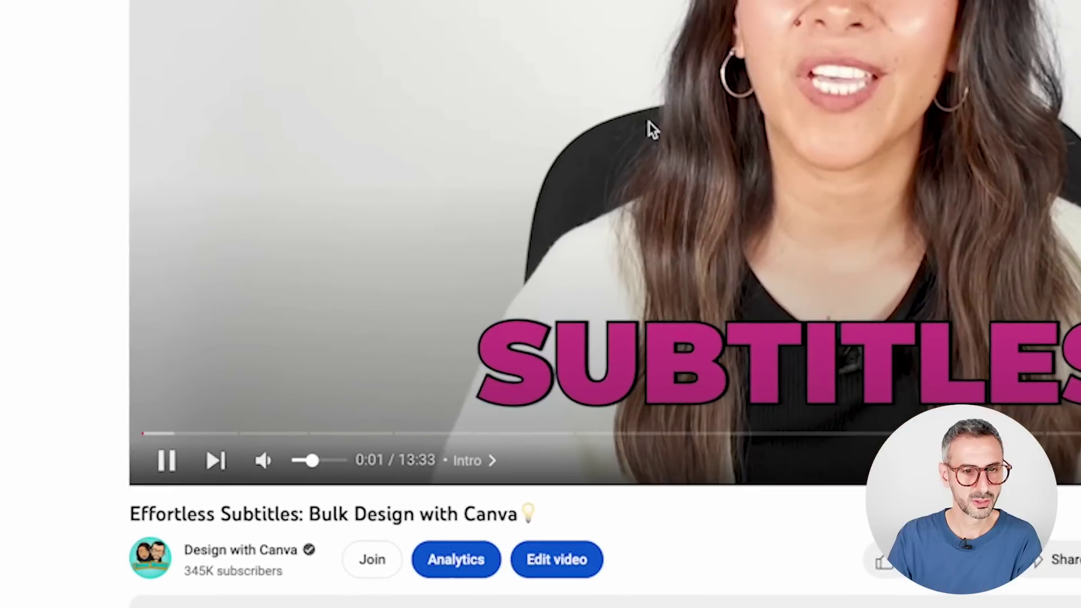
{"action": "left_click", "coordinate": [384, 238]}
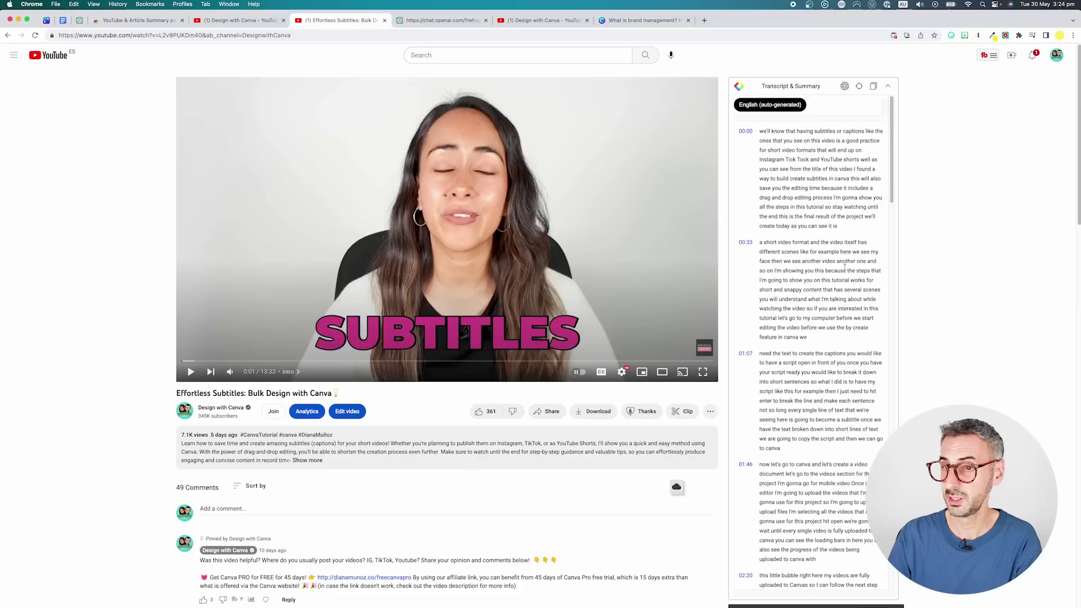
{"action": "scroll", "coordinate": [842, 309], "scroll_direction": "down", "scroll_amount": 10}
{"action": "scroll", "coordinate": [842, 309], "scroll_direction": "down", "scroll_amount": 10}
{"action": "scroll", "coordinate": [843, 309], "scroll_direction": "up", "scroll_amount": 10}
{"action": "scroll", "coordinate": [842, 254], "scroll_direction": "up", "scroll_amount": 10}
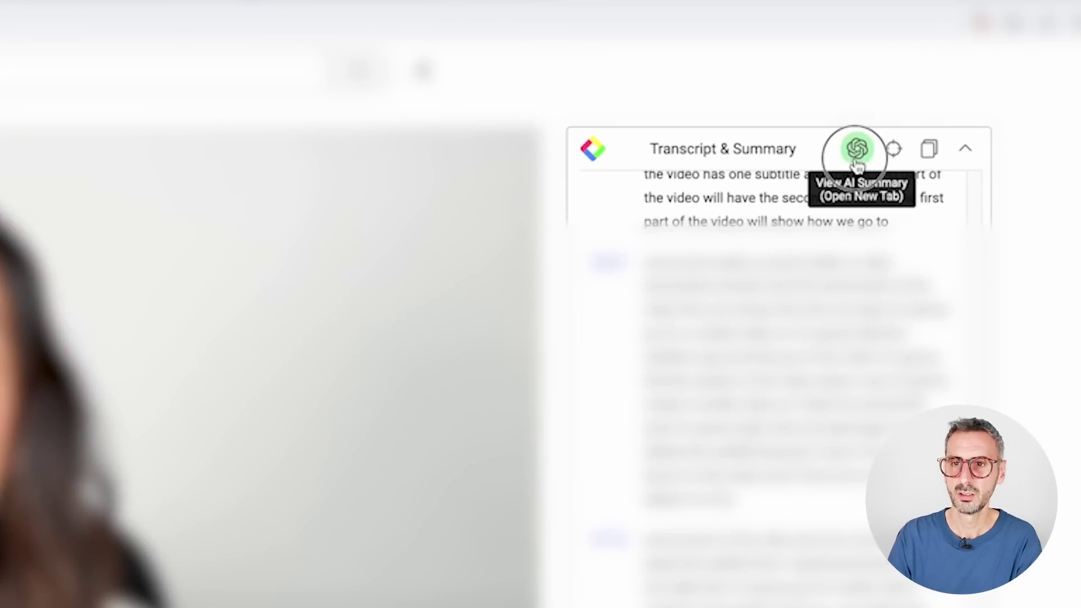
{"action": "left_click", "coordinate": [858, 146]}
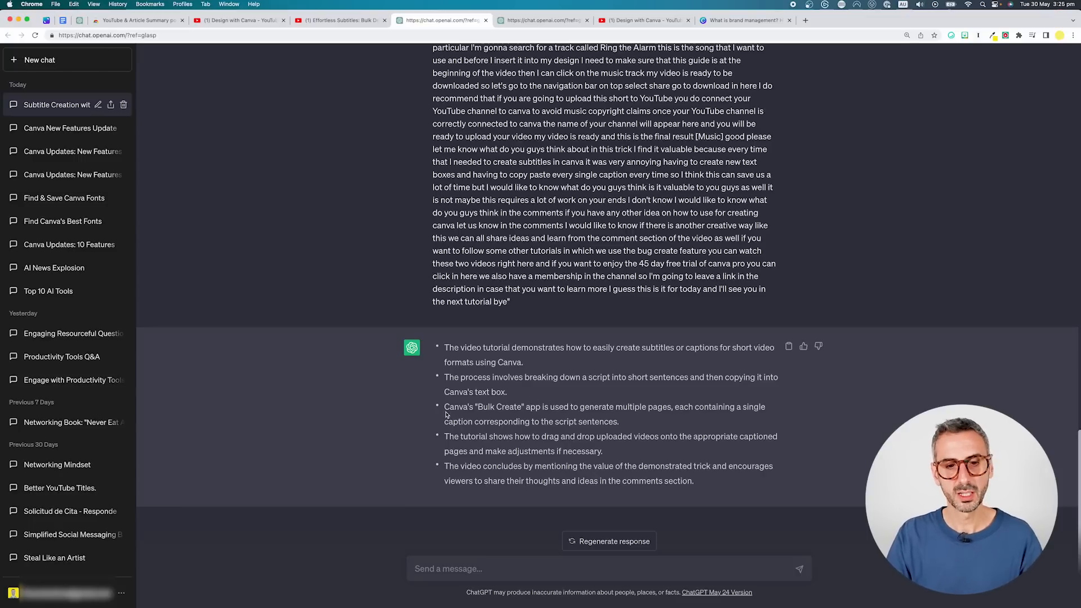
- Highlight the last three bullets of ChatGPT's subtitles-video summary, then clear the selection
{"action": "left_click_drag", "start_coordinate": [441, 408], "coordinate": [704, 492]}
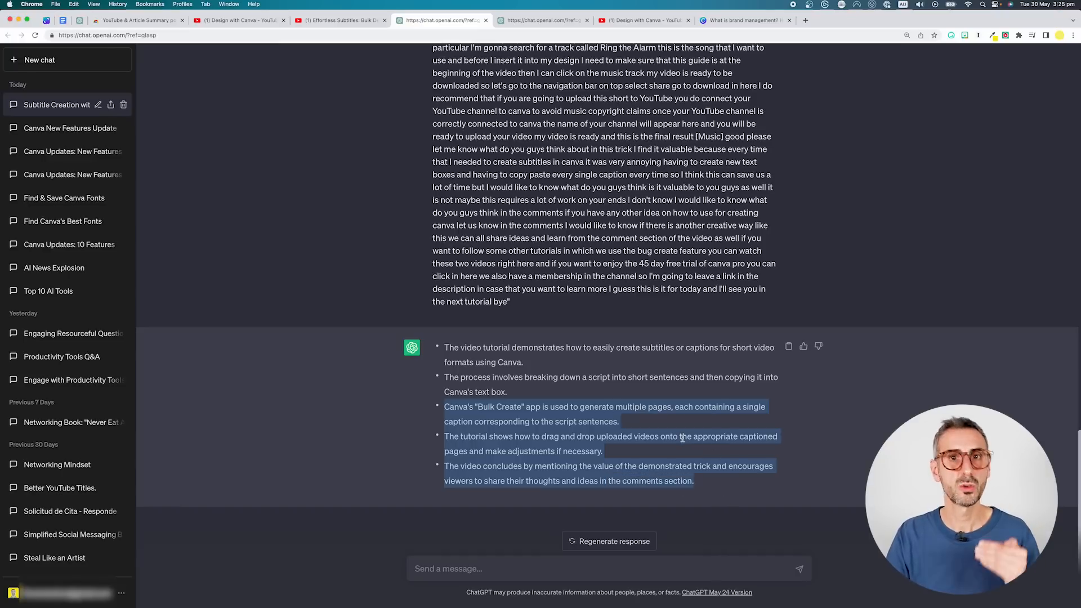
{"action": "left_click", "coordinate": [695, 409]}
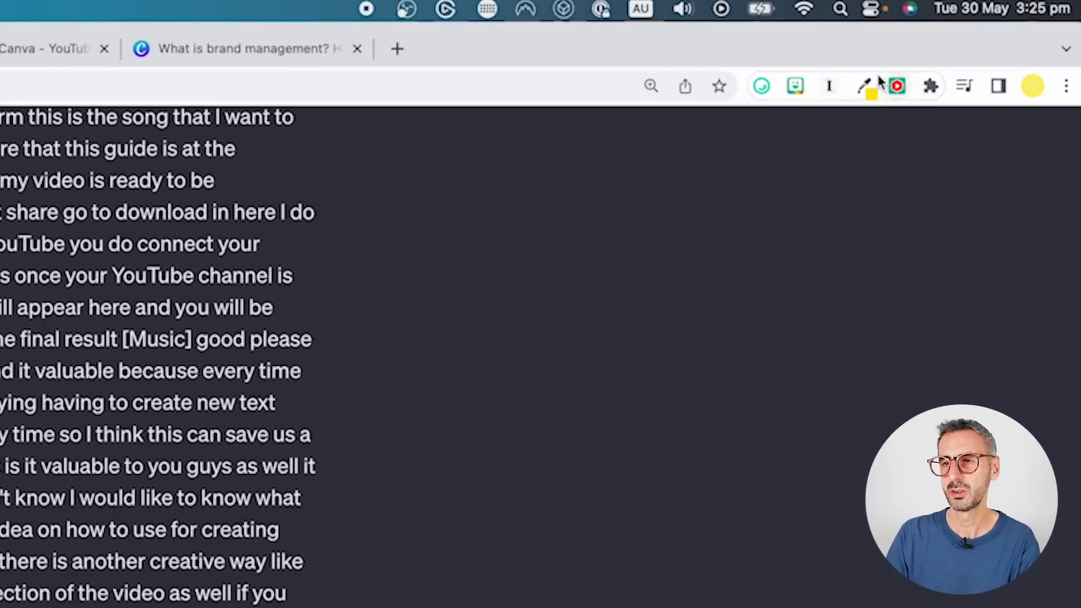
- Pin the YouTube & Article Summary extension to Chrome's toolbar and go to its User Settings page
{"action": "left_click", "coordinate": [897, 85]}
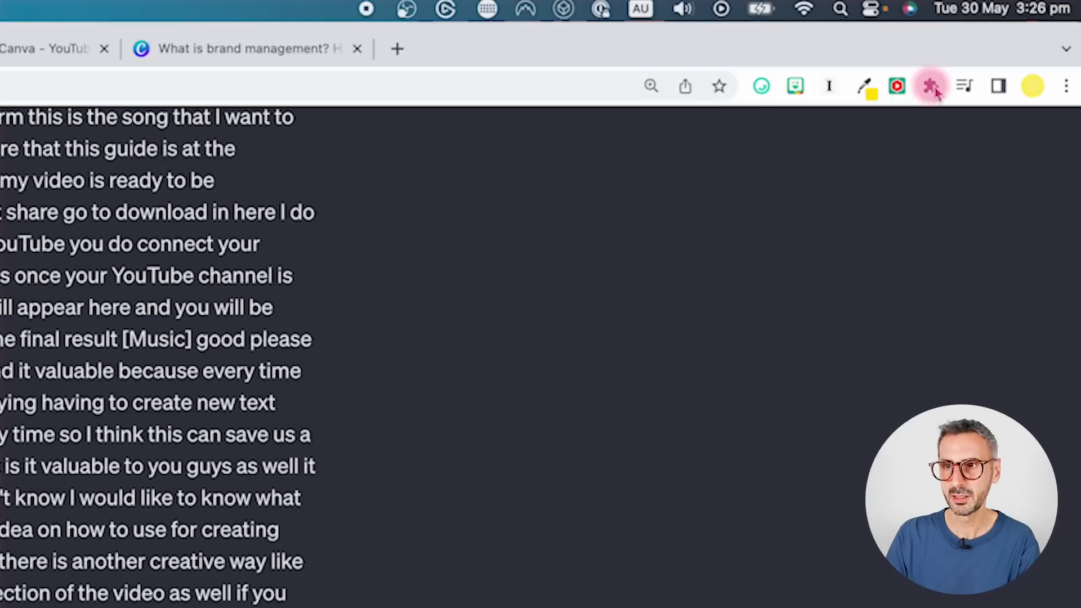
{"action": "left_click", "coordinate": [931, 87]}
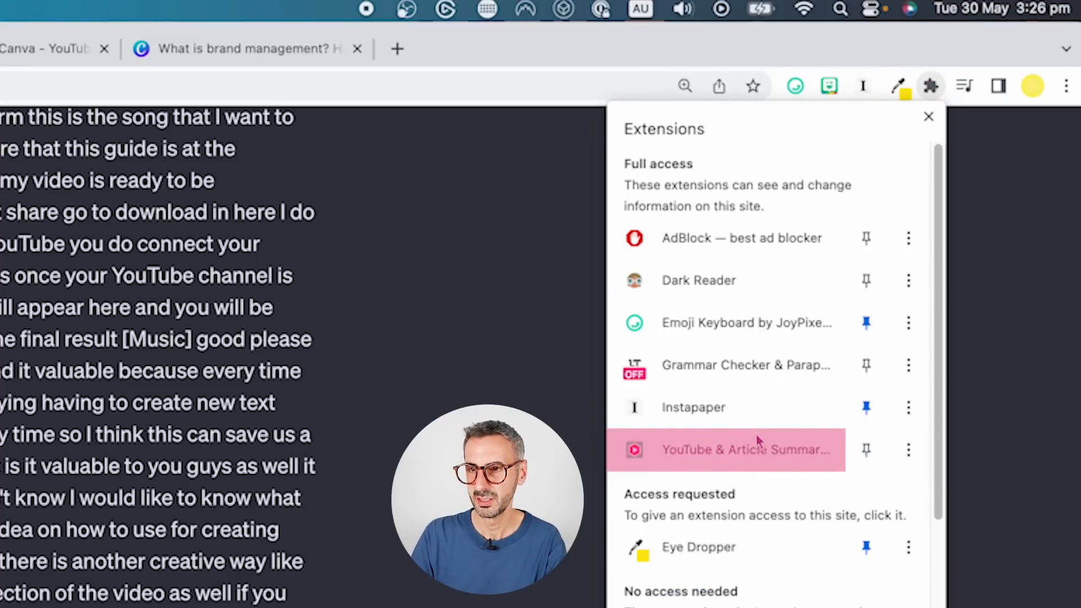
{"action": "left_click", "coordinate": [867, 450]}
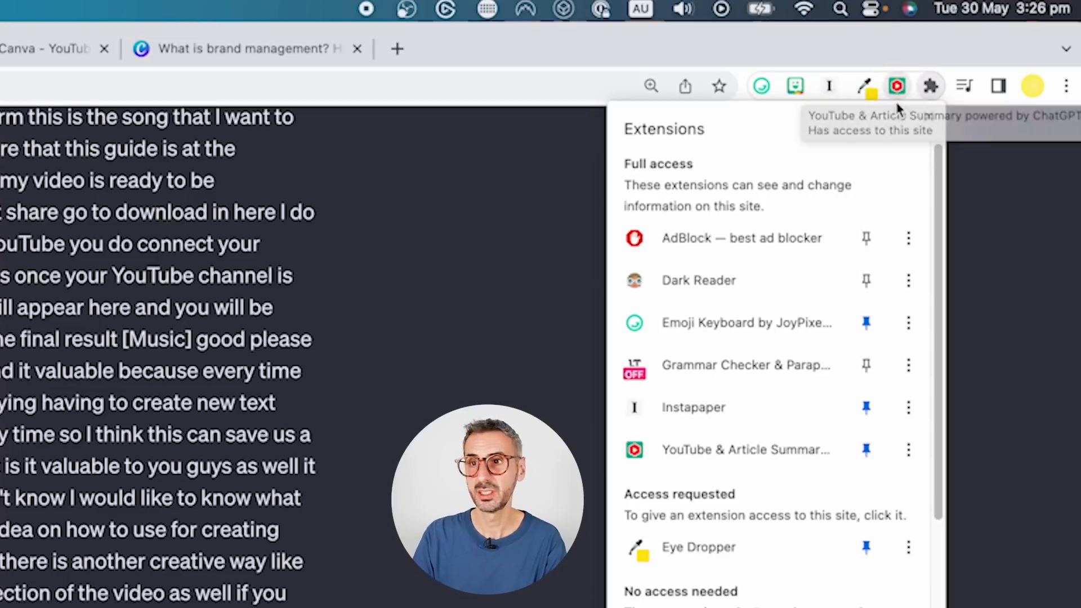
{"action": "left_click", "coordinate": [898, 86]}
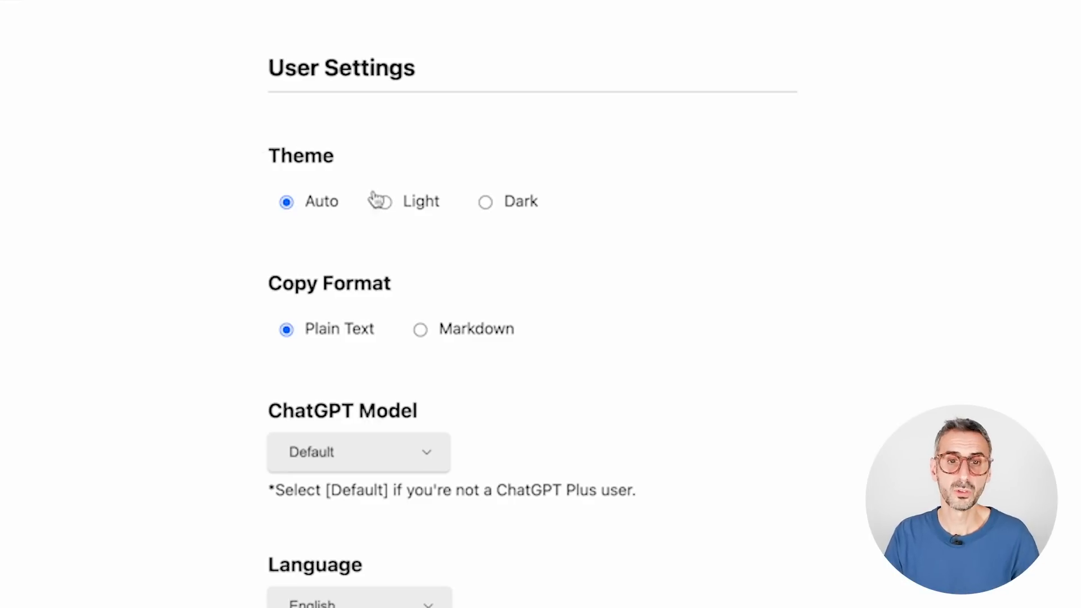
- Try the Dark theme then revert to Auto, choose GPT-4 as the model and keep English
{"action": "left_click", "coordinate": [488, 202]}
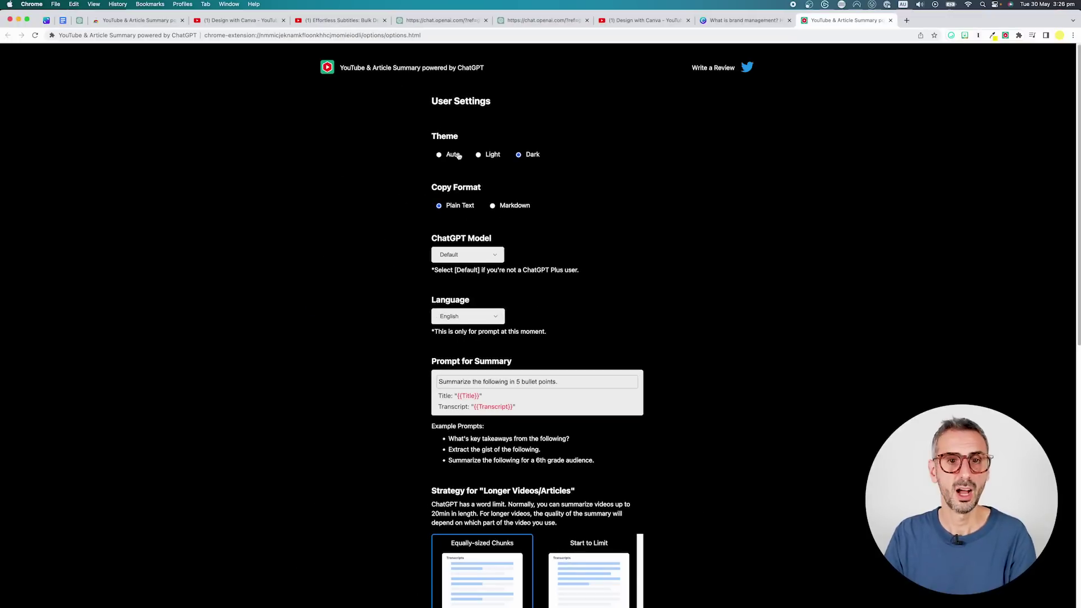
{"action": "left_click", "coordinate": [453, 155]}
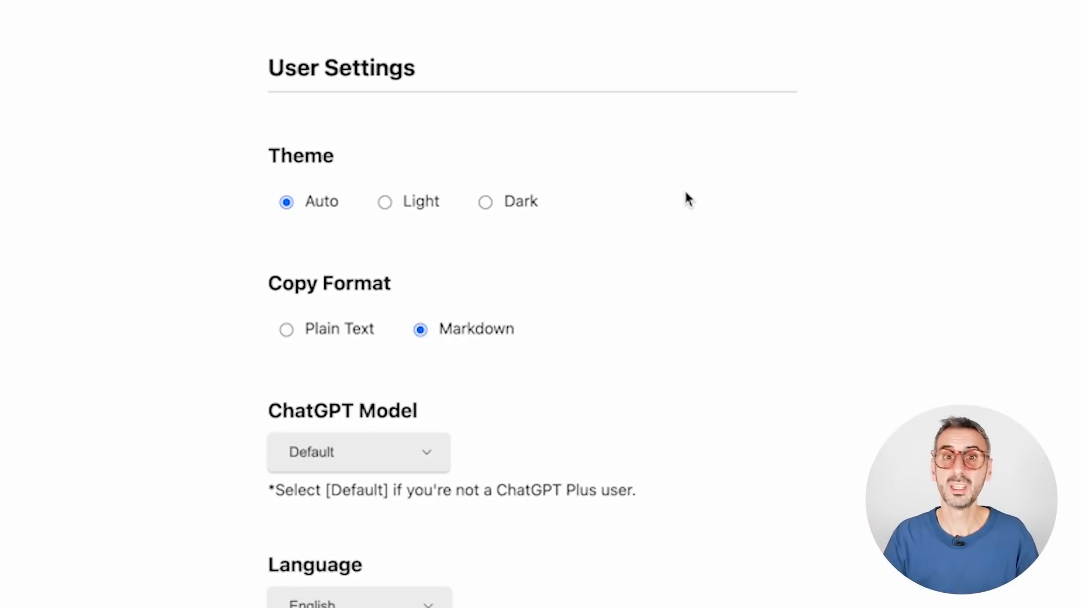
{"action": "scroll", "coordinate": [686, 199], "scroll_direction": "down", "scroll_amount": 3}
{"action": "scroll", "coordinate": [507, 253], "scroll_direction": "down", "scroll_amount": 3}
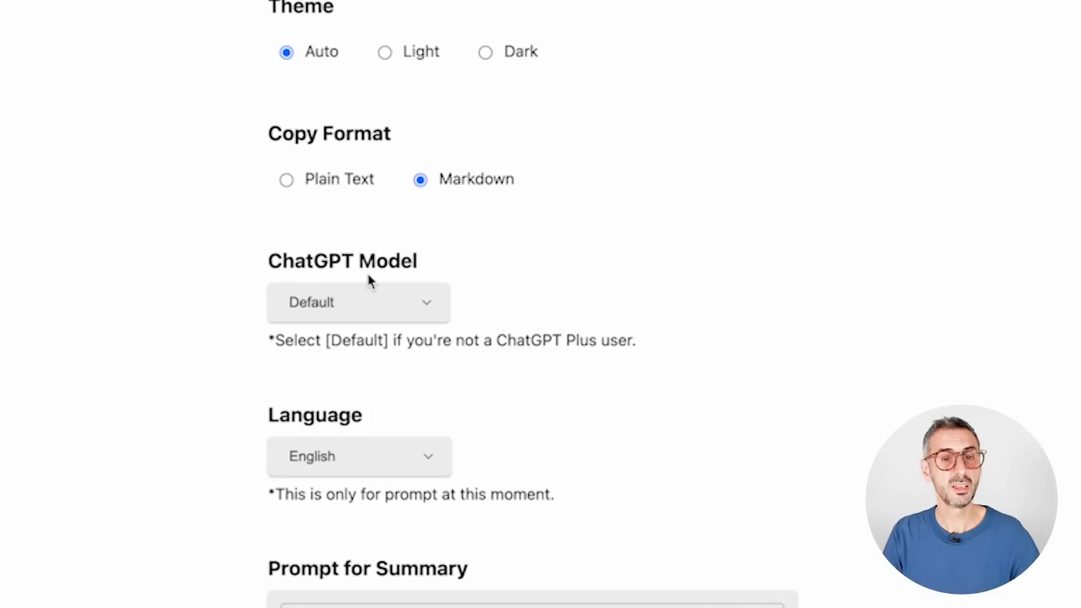
{"action": "left_click", "coordinate": [377, 317]}
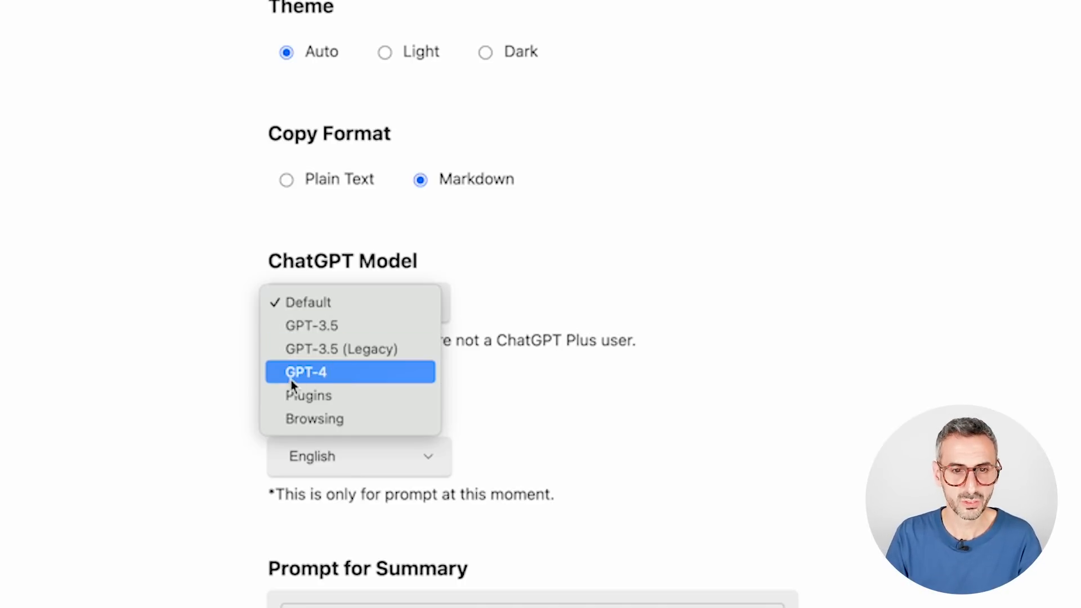
{"action": "left_click", "coordinate": [317, 375]}
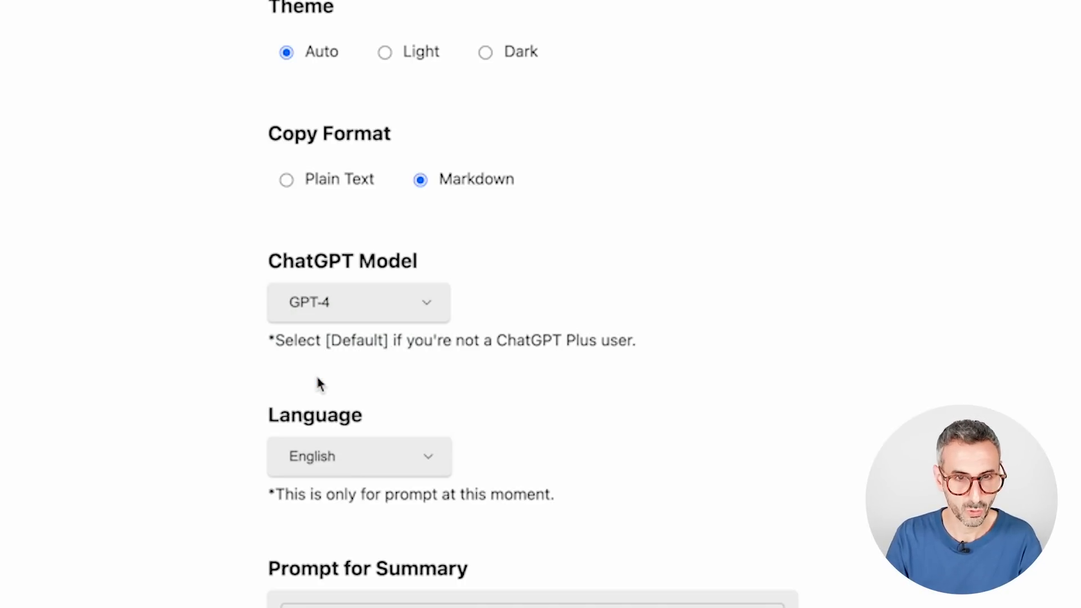
{"action": "scroll", "coordinate": [382, 444], "scroll_direction": "down", "scroll_amount": 3}
{"action": "left_click", "coordinate": [381, 445]}
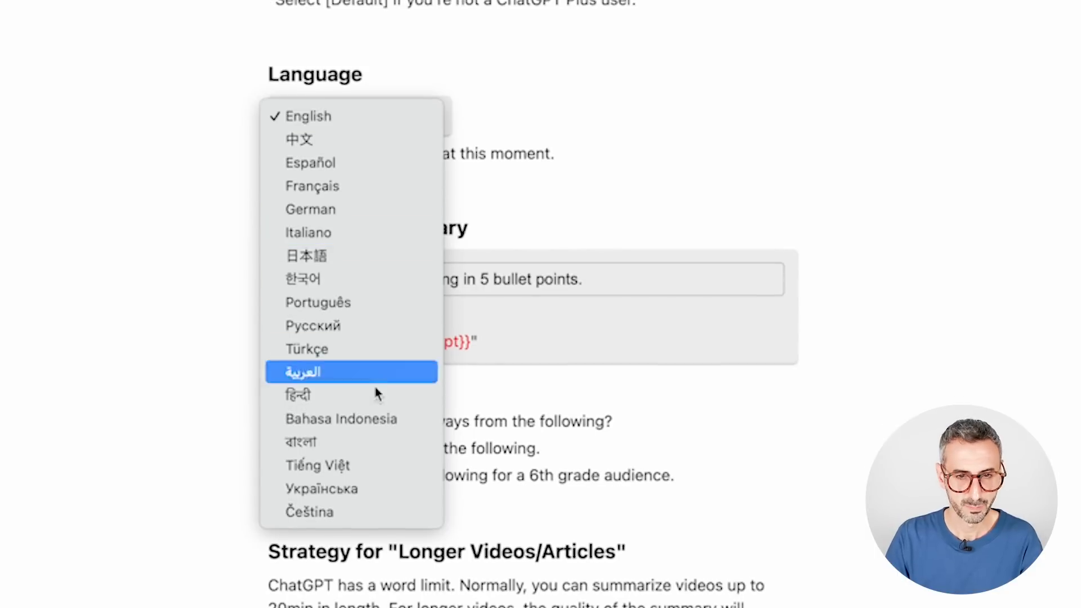
{"action": "left_click", "coordinate": [309, 115]}
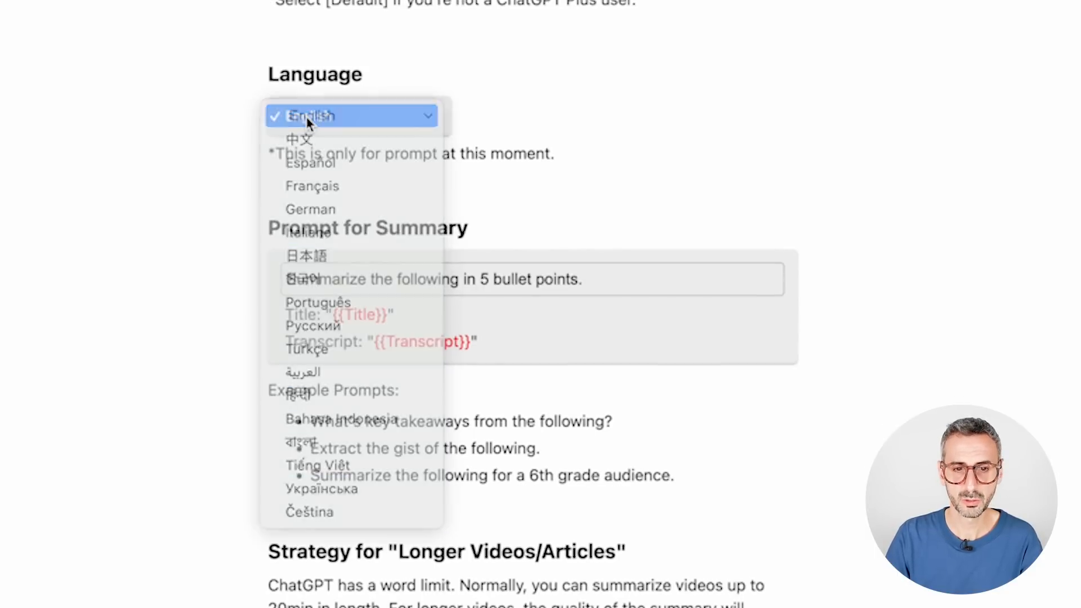
{"action": "scroll", "coordinate": [673, 279], "scroll_direction": "down", "scroll_amount": 3}
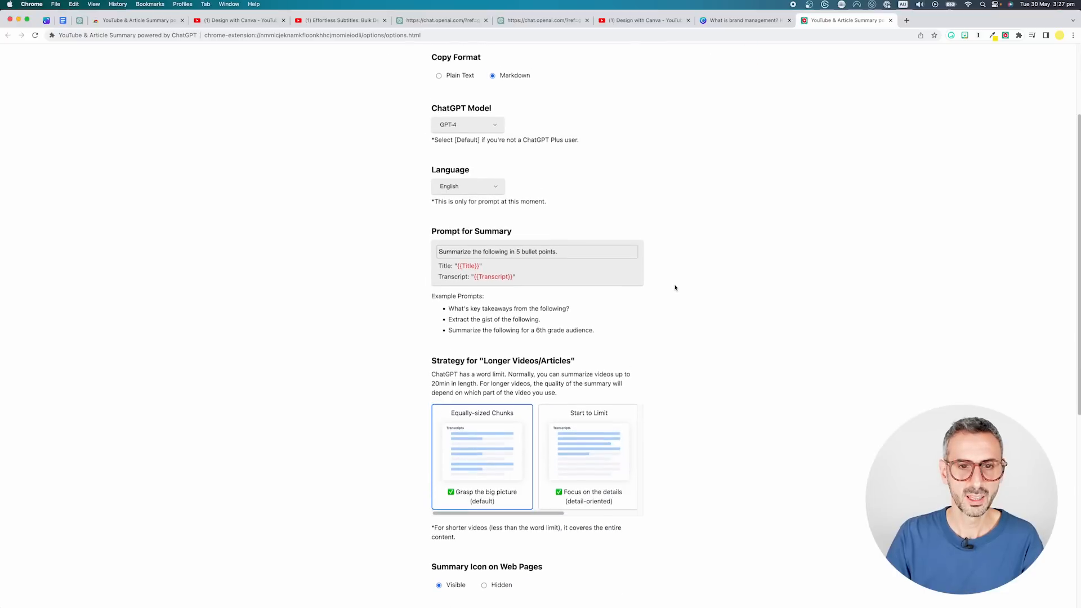
{"action": "left_click_drag", "start_coordinate": [448, 211], "coordinate": [511, 211]}
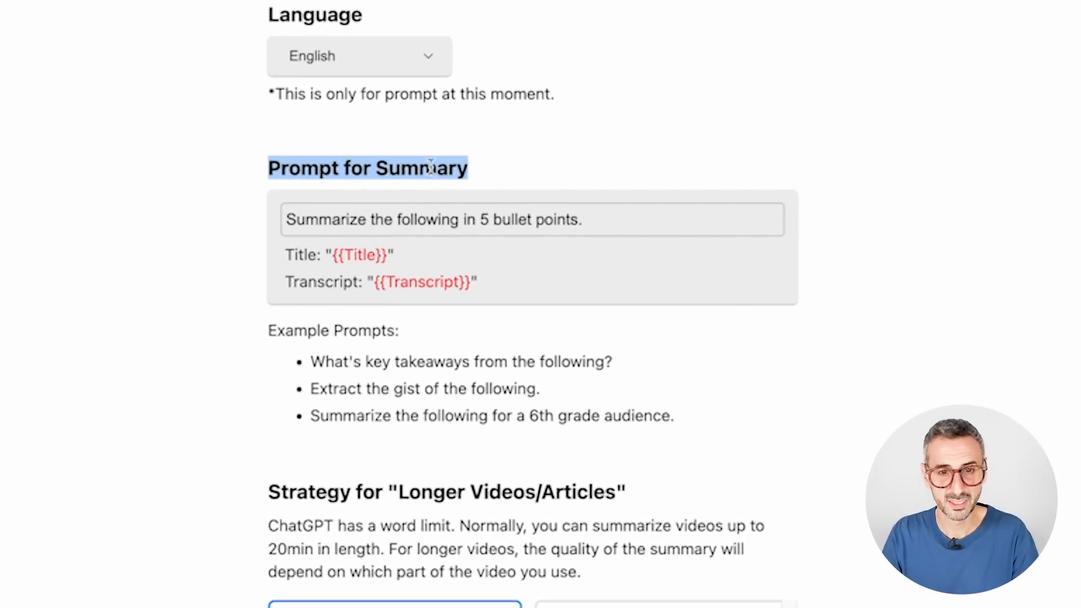
- Select the existing Prompt for Summary text so the detailed-breakdown prompt can replace it
{"action": "left_click_drag", "start_coordinate": [583, 222], "coordinate": [145, 218]}
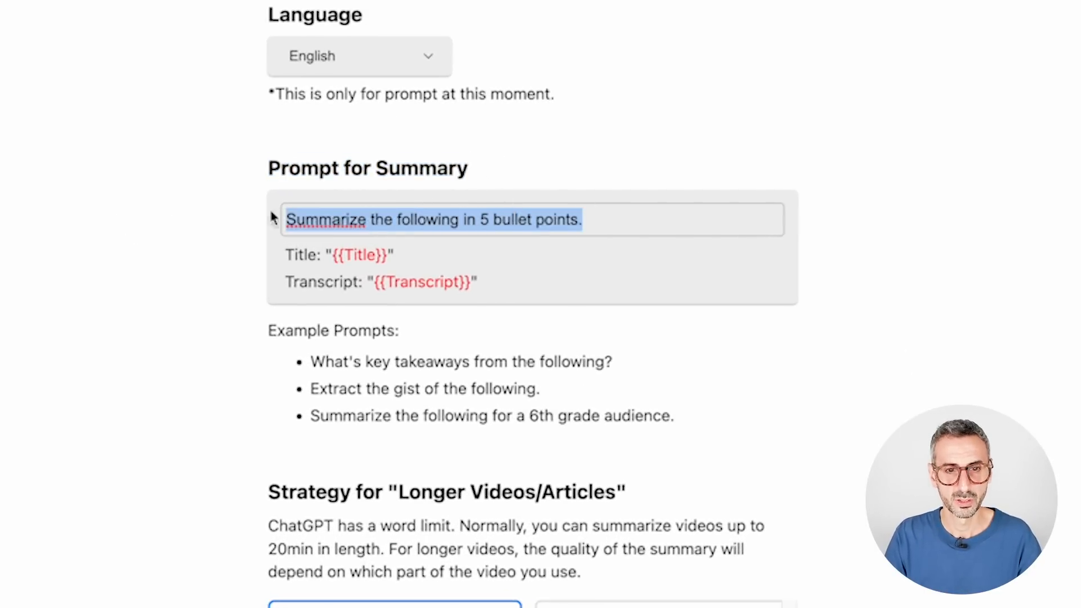
{"action": "left_click", "coordinate": [779, 87]}
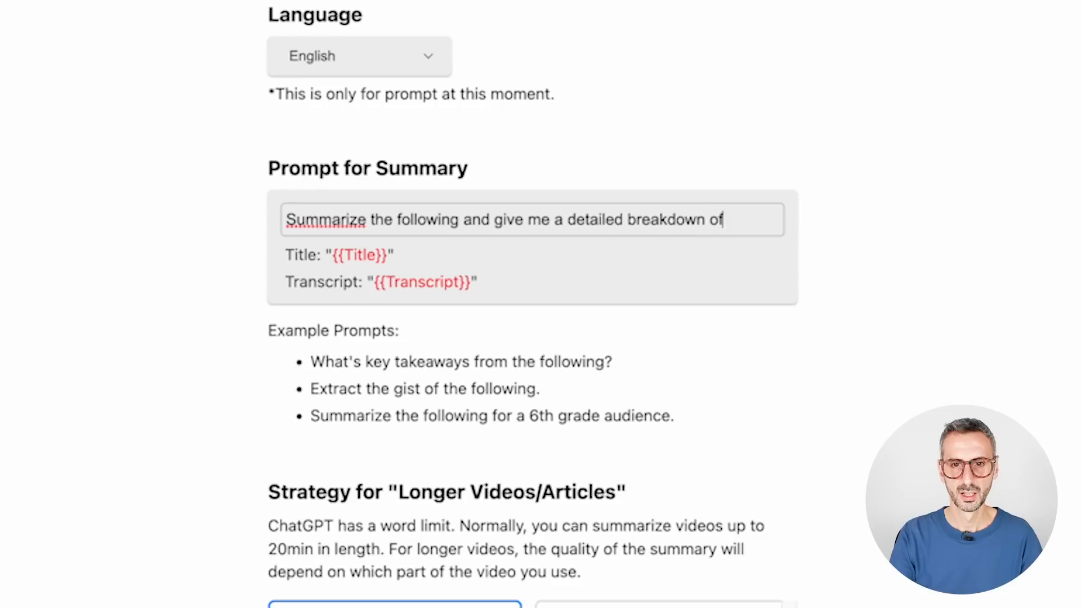
{"action": "type", "text": "mportan"}
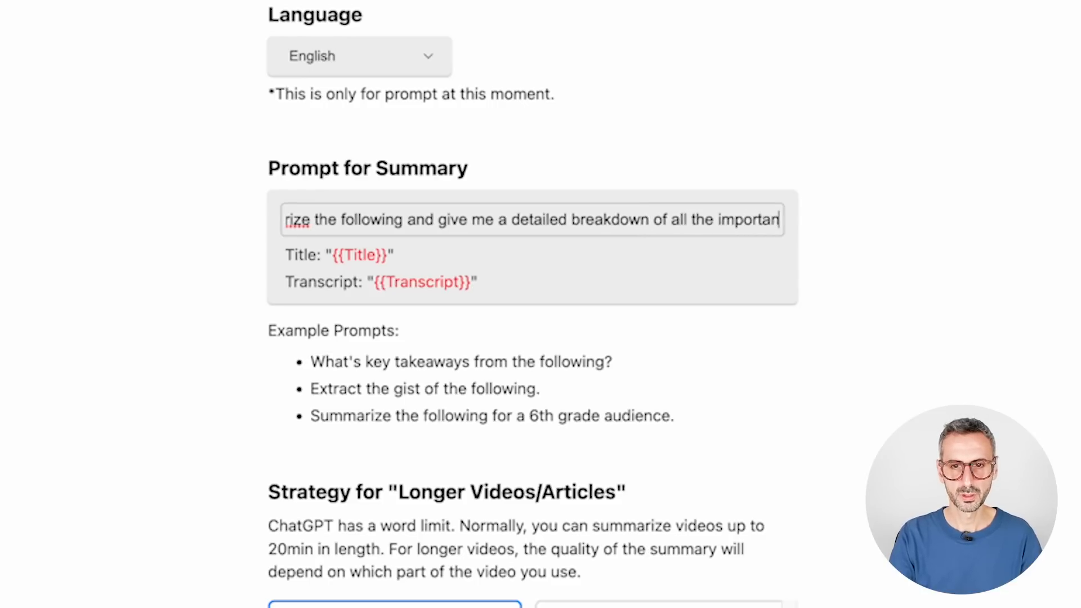
{"action": "type", "text": "t points mentioned in this viedeo. Do not skip any important data."}
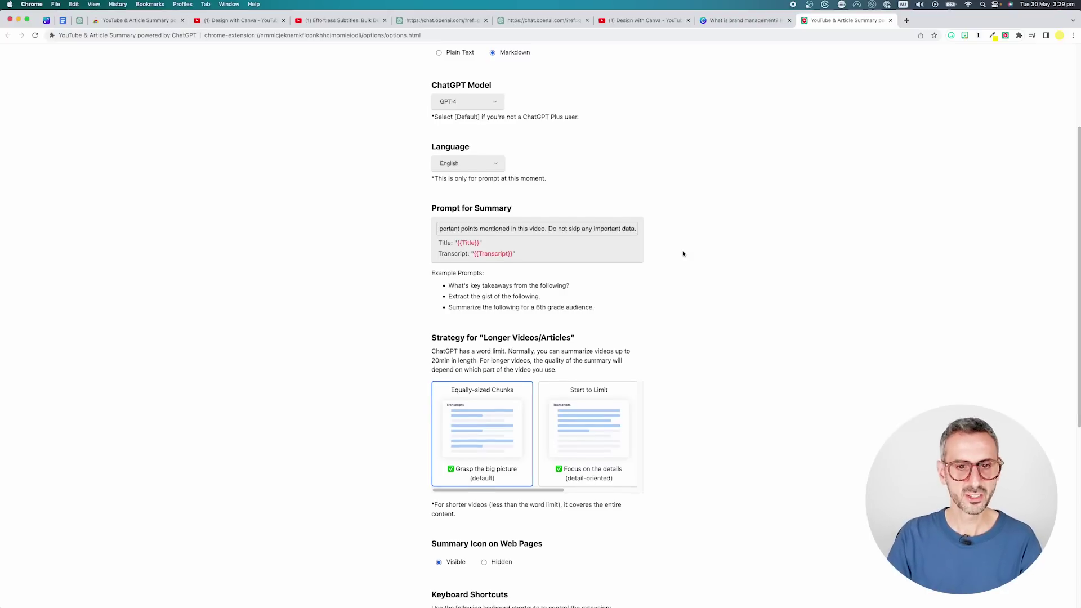
{"action": "scroll", "coordinate": [670, 247], "scroll_direction": "down", "scroll_amount": 4}
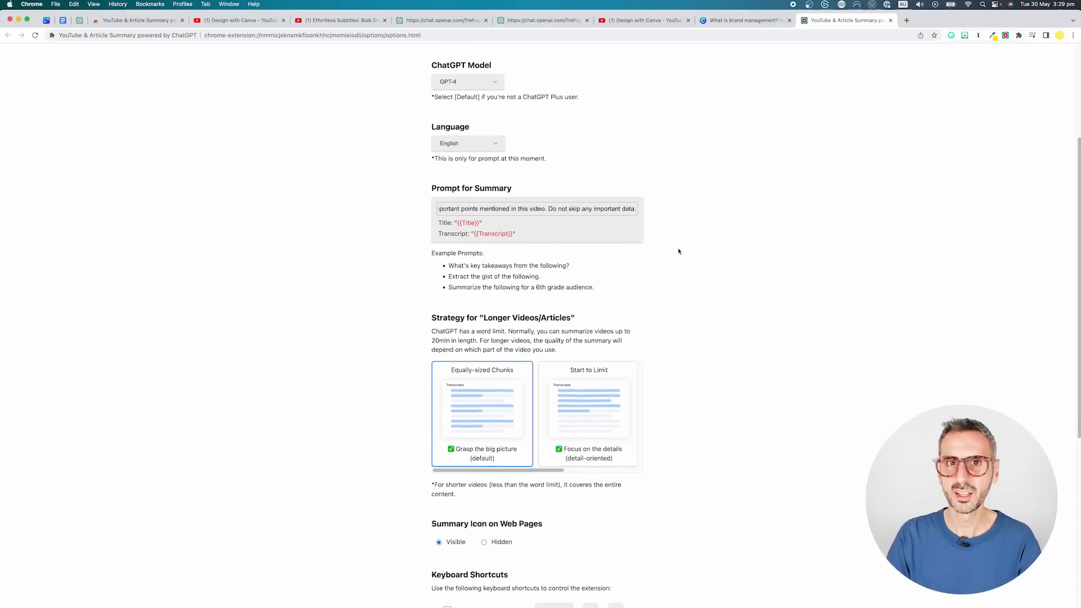
{"action": "scroll", "coordinate": [672, 247], "scroll_direction": "down", "scroll_amount": 4}
{"action": "scroll", "coordinate": [449, 154], "scroll_direction": "down", "scroll_amount": 1}
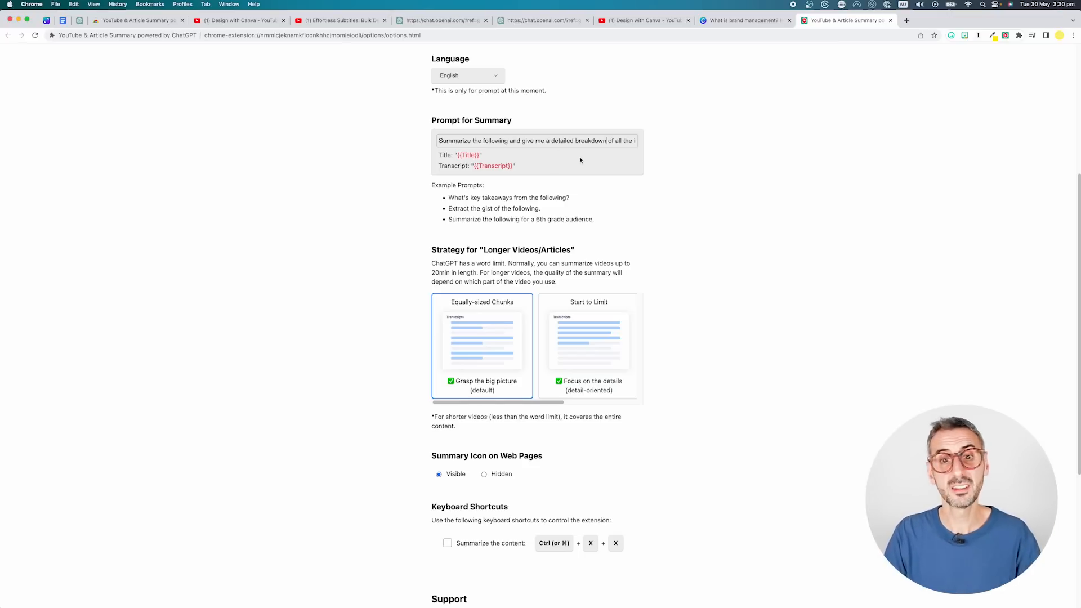
{"action": "scroll", "coordinate": [616, 141], "scroll_direction": "down", "scroll_amount": 1}
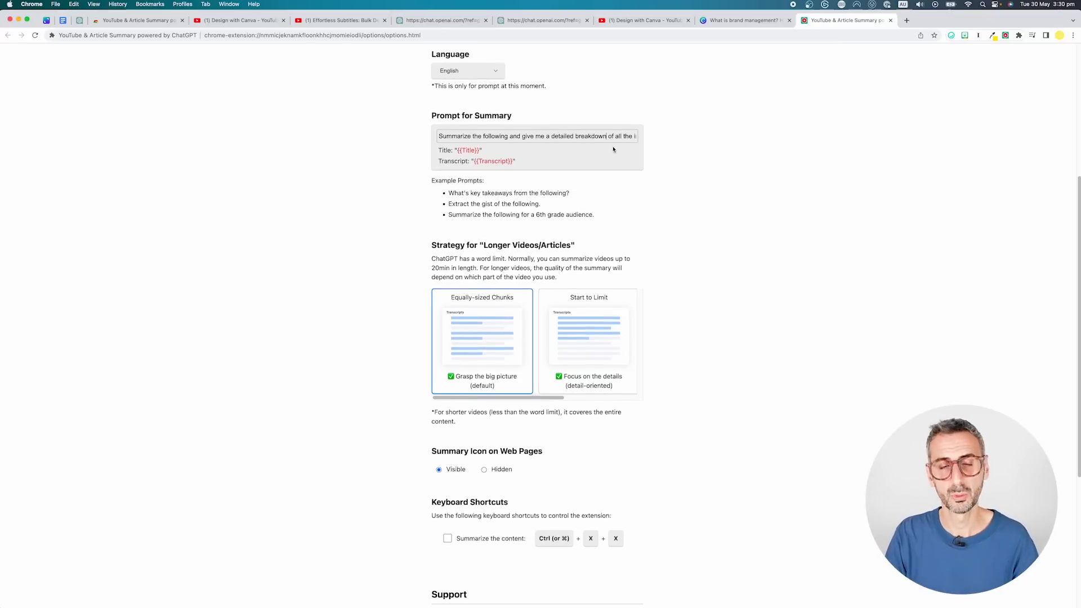
{"action": "scroll", "coordinate": [607, 174], "scroll_direction": "down", "scroll_amount": 2}
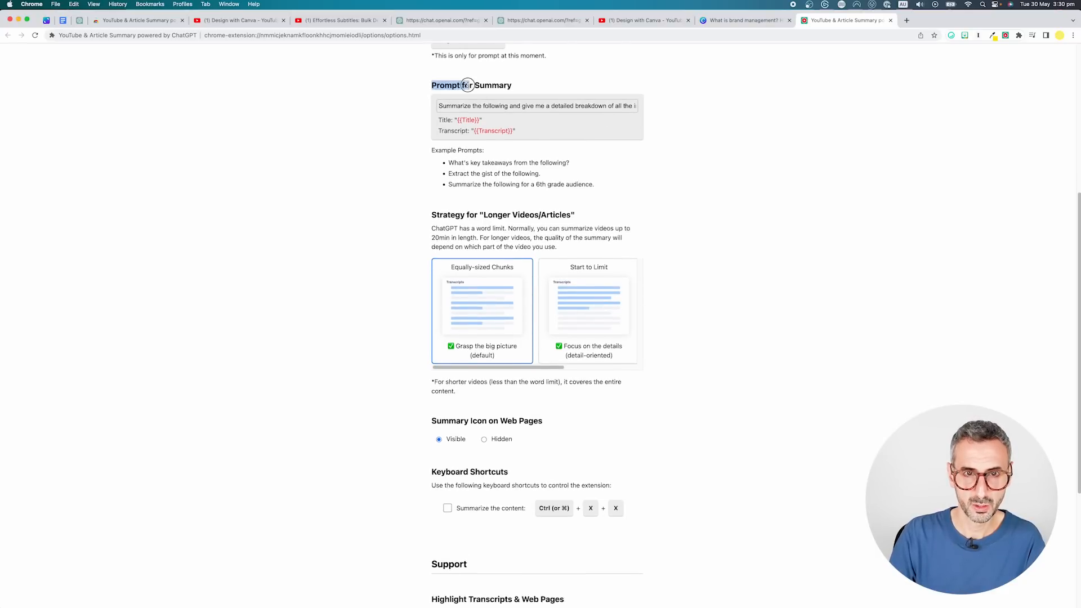
{"action": "scroll", "coordinate": [759, 244], "scroll_direction": "down", "scroll_amount": 3}
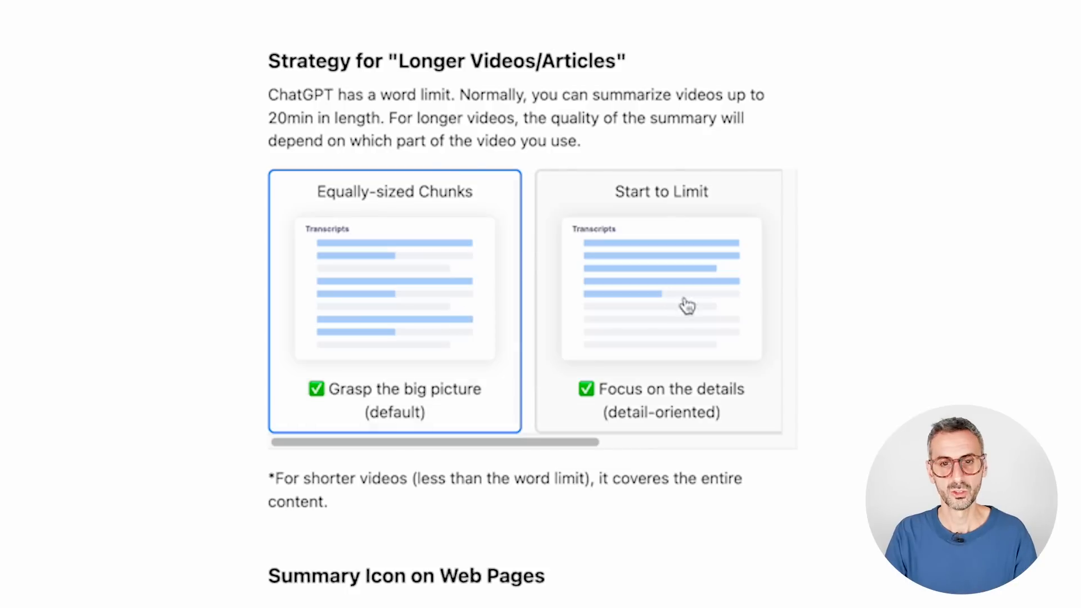
{"action": "mouse_move", "coordinate": [549, 443]}
{"action": "left_mouse_down"}
{"action": "mouse_move", "coordinate": [580, 457]}
{"action": "mouse_move", "coordinate": [524, 456]}
{"action": "mouse_move", "coordinate": [710, 448]}
{"action": "mouse_move", "coordinate": [558, 456]}
{"action": "left_mouse_up"}
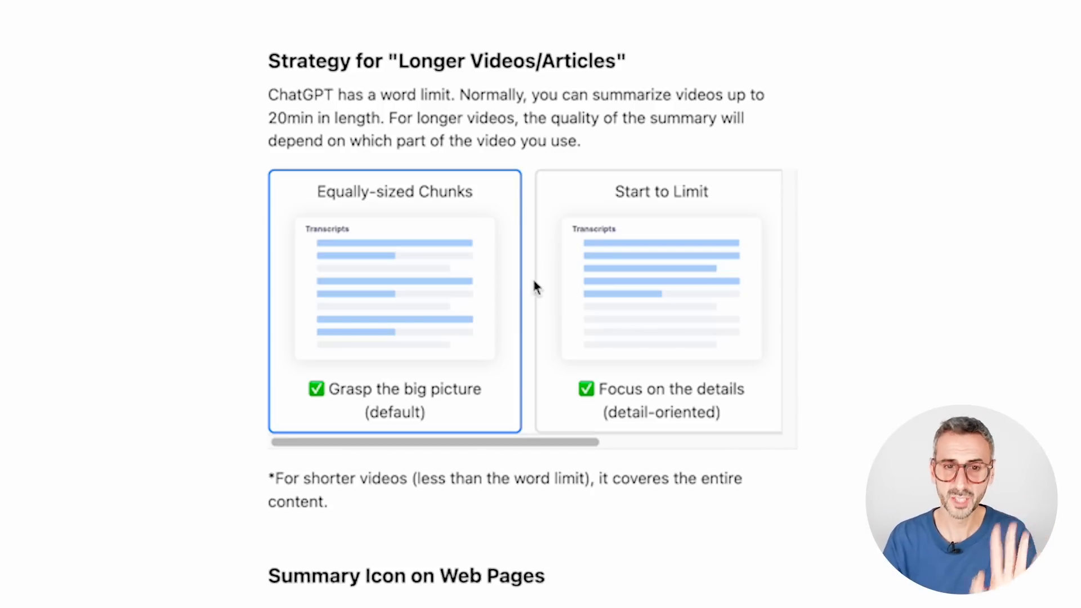
{"action": "left_click", "coordinate": [541, 393]}
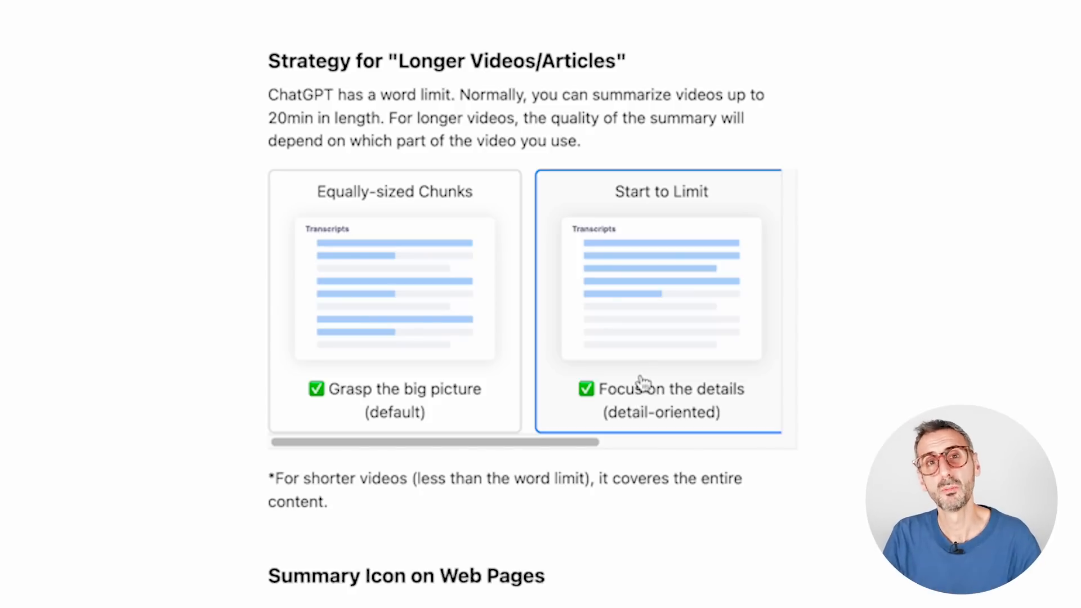
{"action": "left_click_drag", "start_coordinate": [558, 445], "coordinate": [756, 443]}
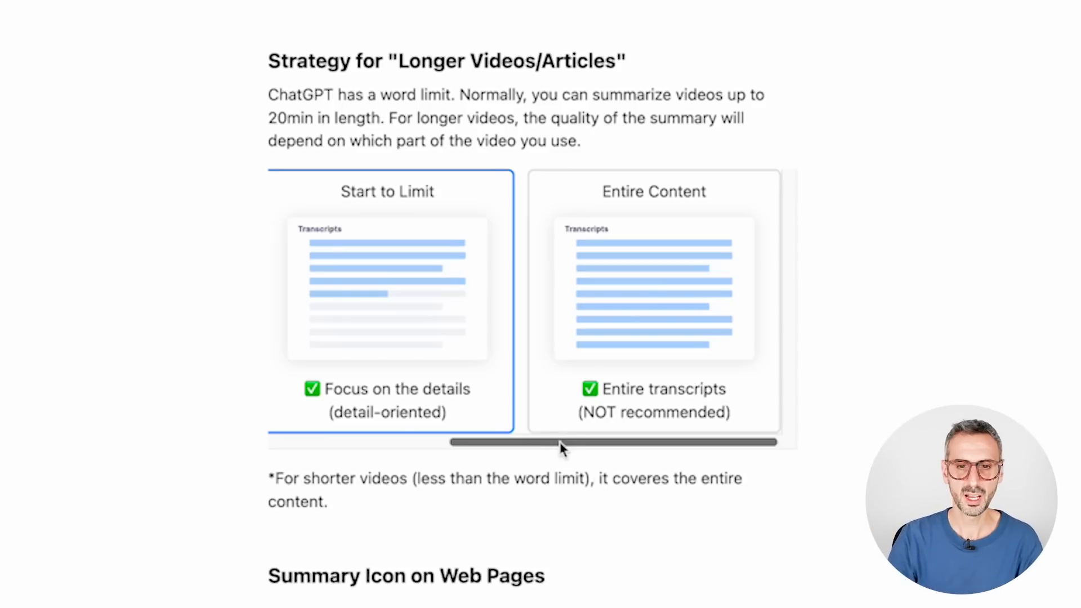
{"action": "left_click_drag", "start_coordinate": [557, 443], "coordinate": [333, 444]}
{"action": "left_click", "coordinate": [367, 313]}
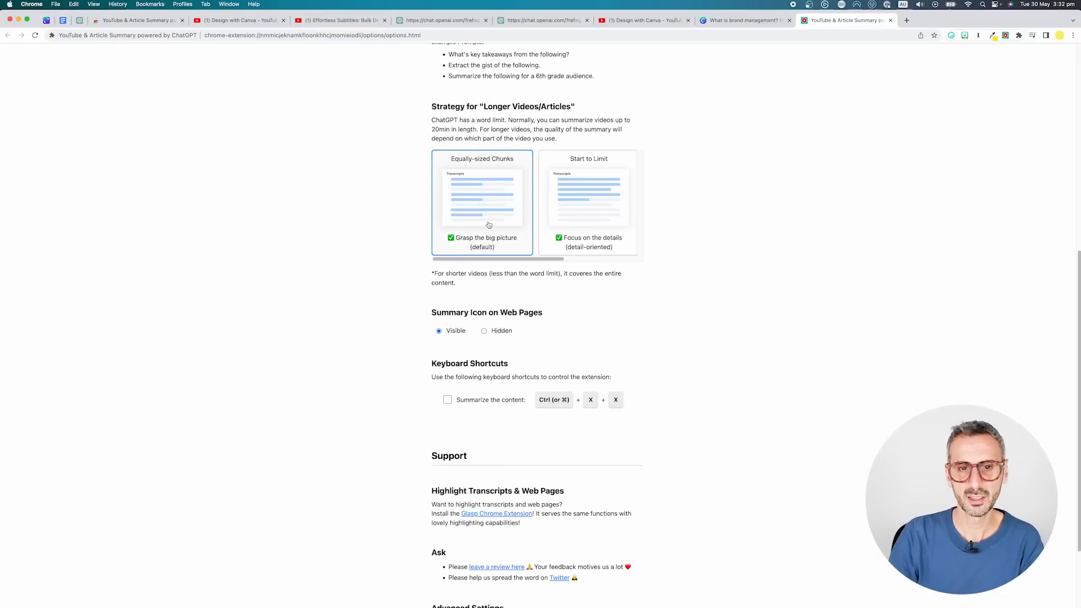
{"action": "scroll", "coordinate": [489, 246], "scroll_direction": "down", "scroll_amount": 2}
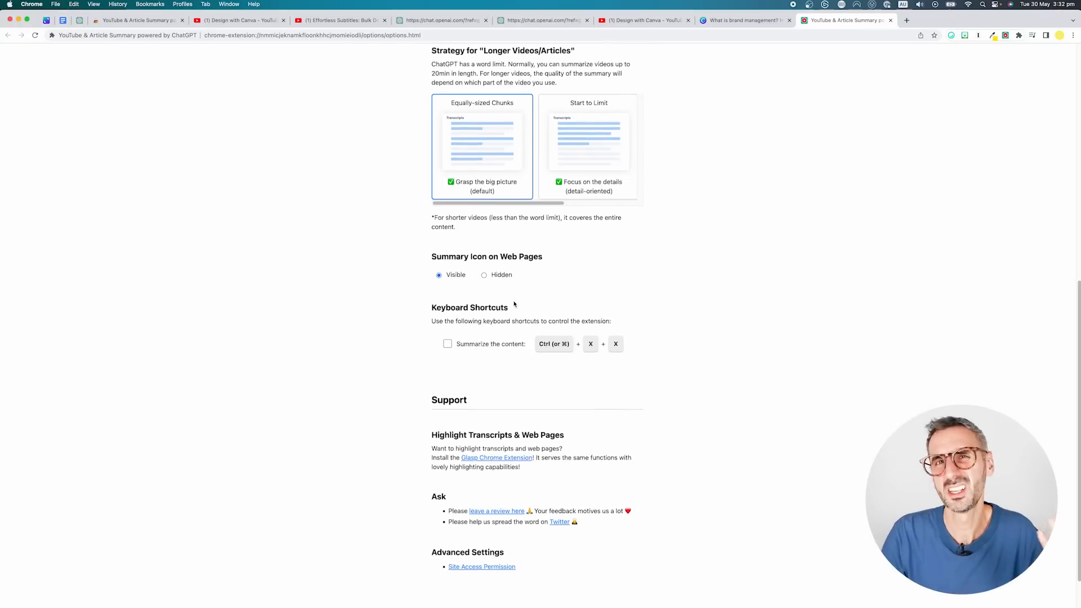
{"action": "scroll", "coordinate": [508, 271], "scroll_direction": "up", "scroll_amount": 3}
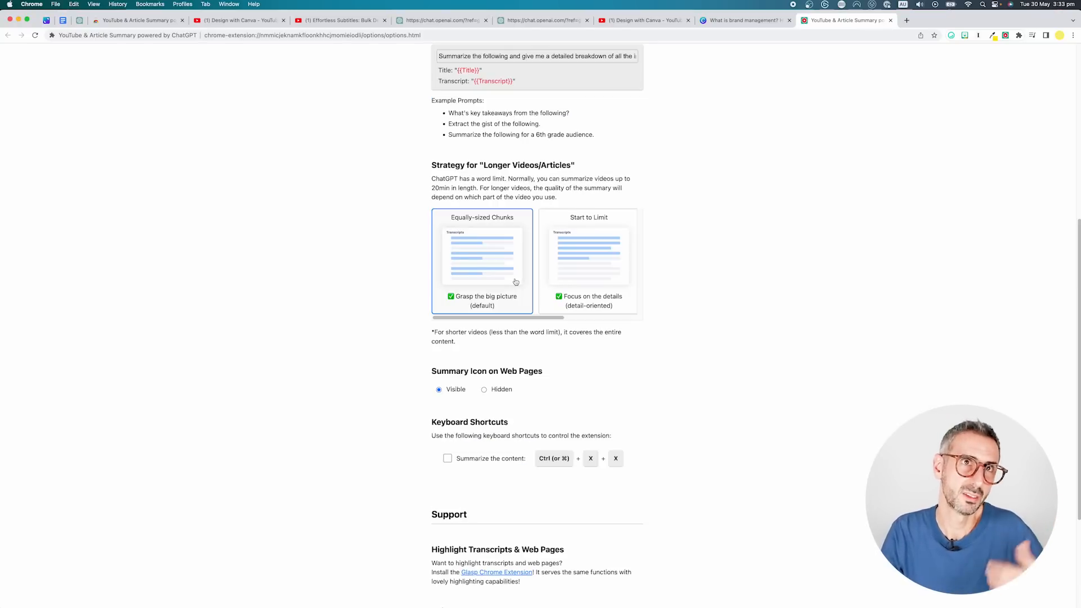
{"action": "scroll", "coordinate": [498, 280], "scroll_direction": "down", "scroll_amount": 2}
{"action": "scroll", "coordinate": [592, 295], "scroll_direction": "up", "scroll_amount": 3}
- Set Summary Icon on Web Pages to Visible and highlight the Keyboard Shortcuts heading
{"action": "left_click", "coordinate": [484, 389]}
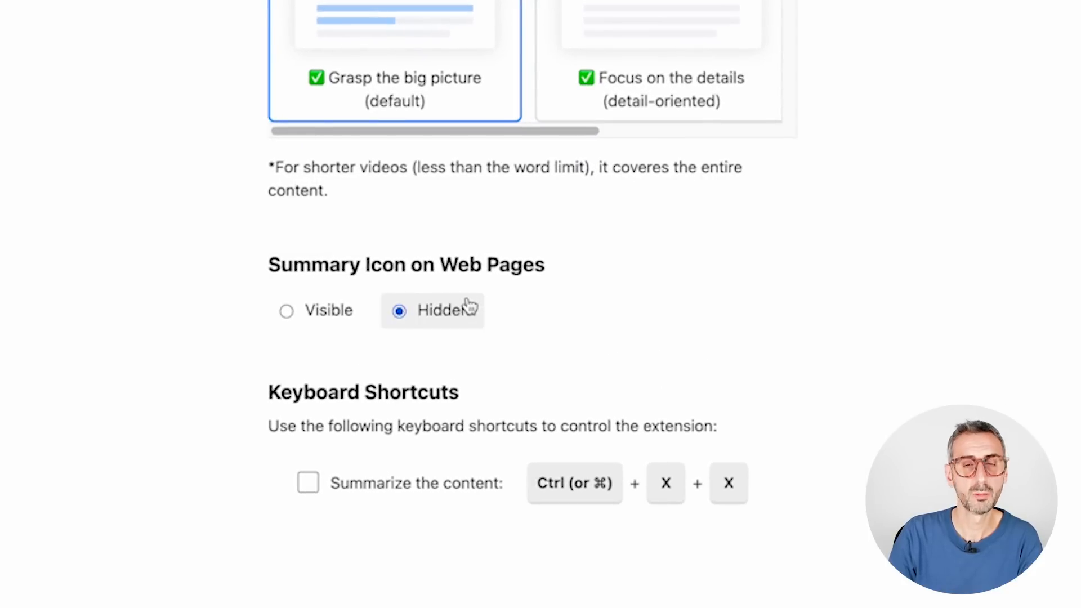
{"action": "left_click", "coordinate": [317, 311]}
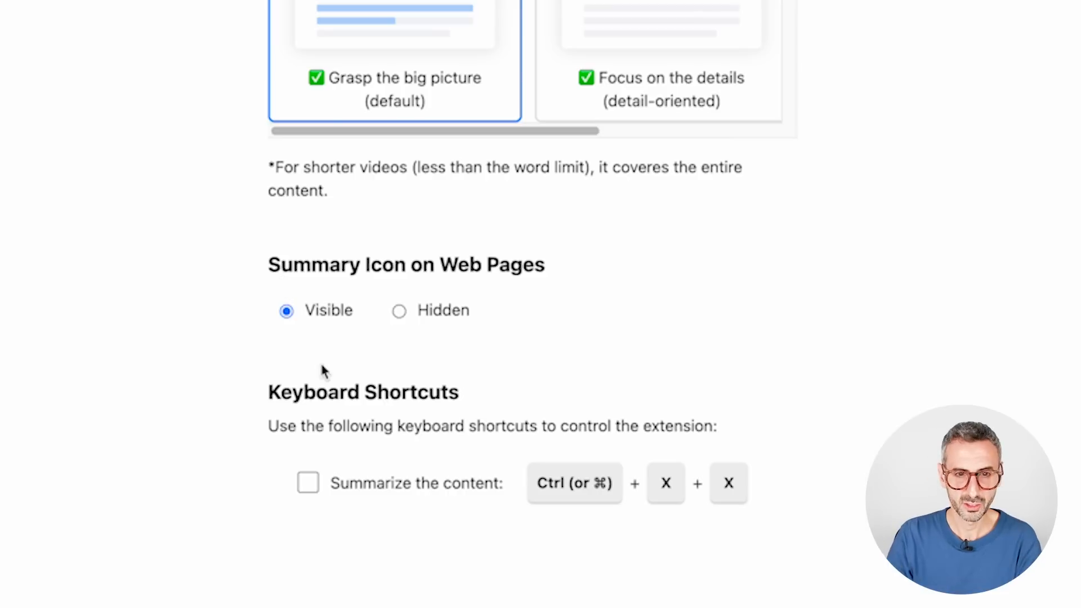
{"action": "left_click_drag", "start_coordinate": [267, 393], "coordinate": [471, 406]}
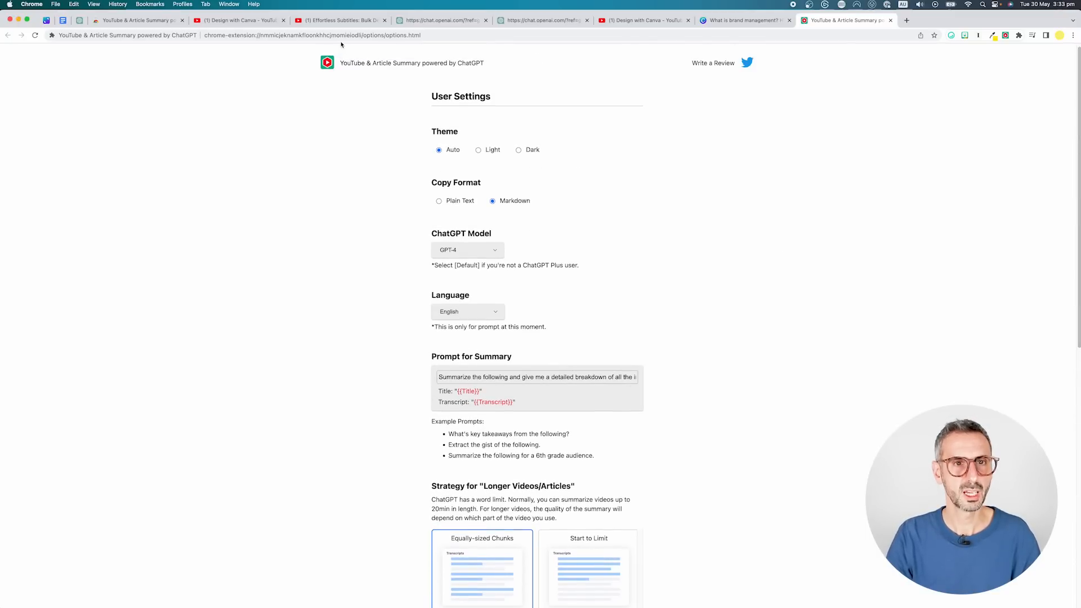
- Close both old ChatGPT tabs and send the Effortless Subtitles transcript via View AI Summary
{"action": "left_click", "coordinate": [485, 20]}
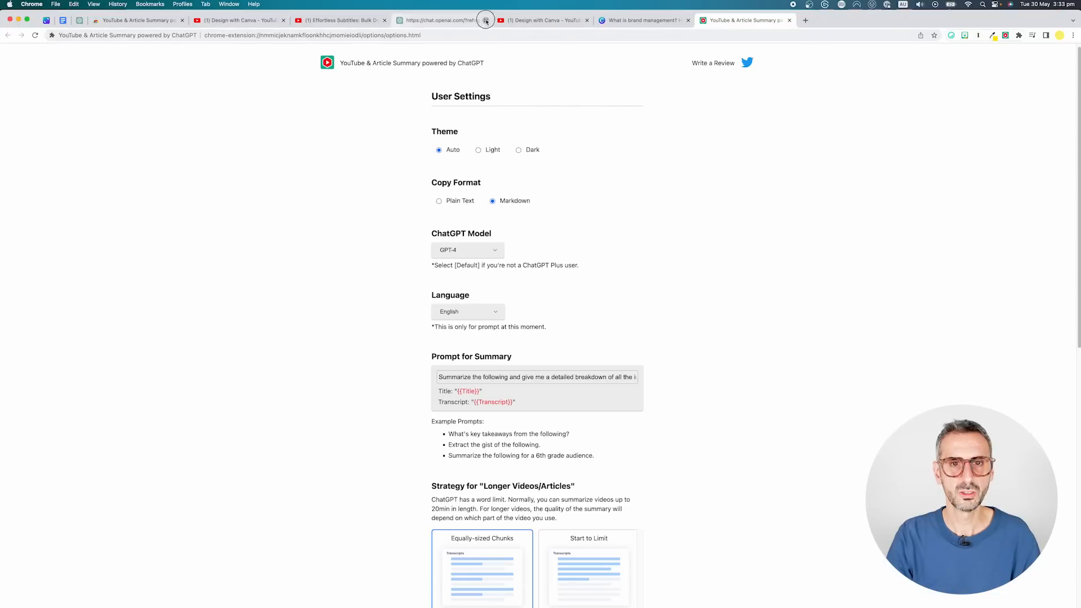
{"action": "left_click", "coordinate": [485, 19]}
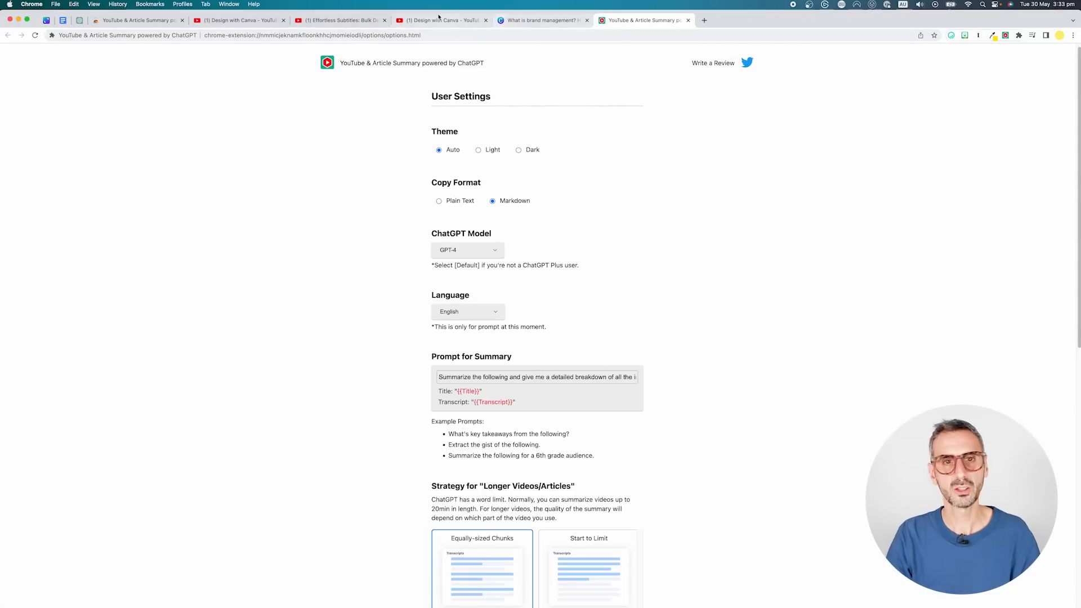
{"action": "left_click", "coordinate": [342, 20]}
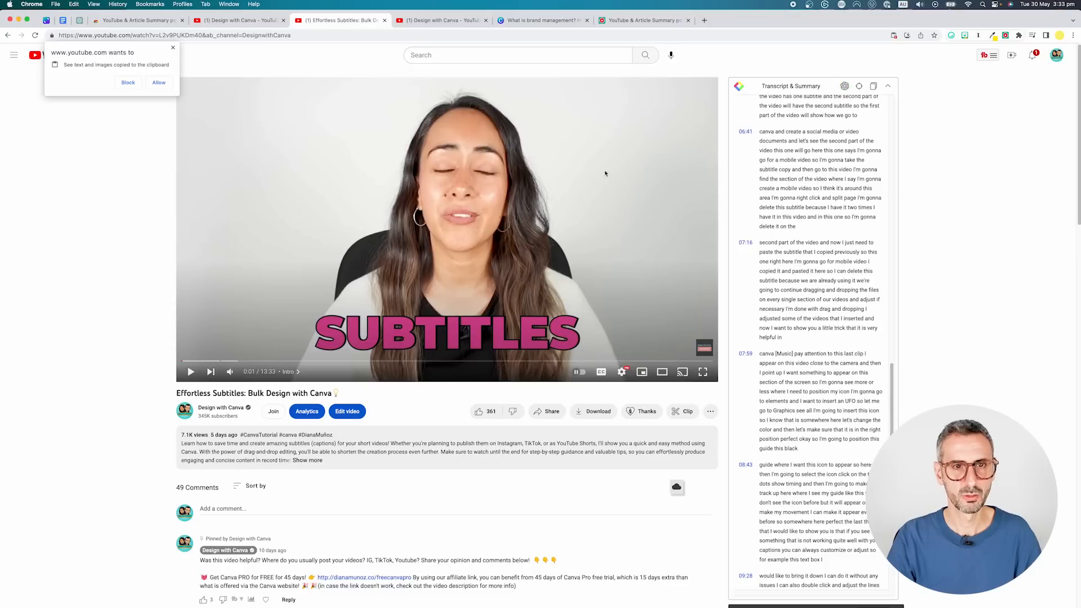
{"action": "scroll", "coordinate": [775, 197], "scroll_direction": "up", "scroll_amount": 10}
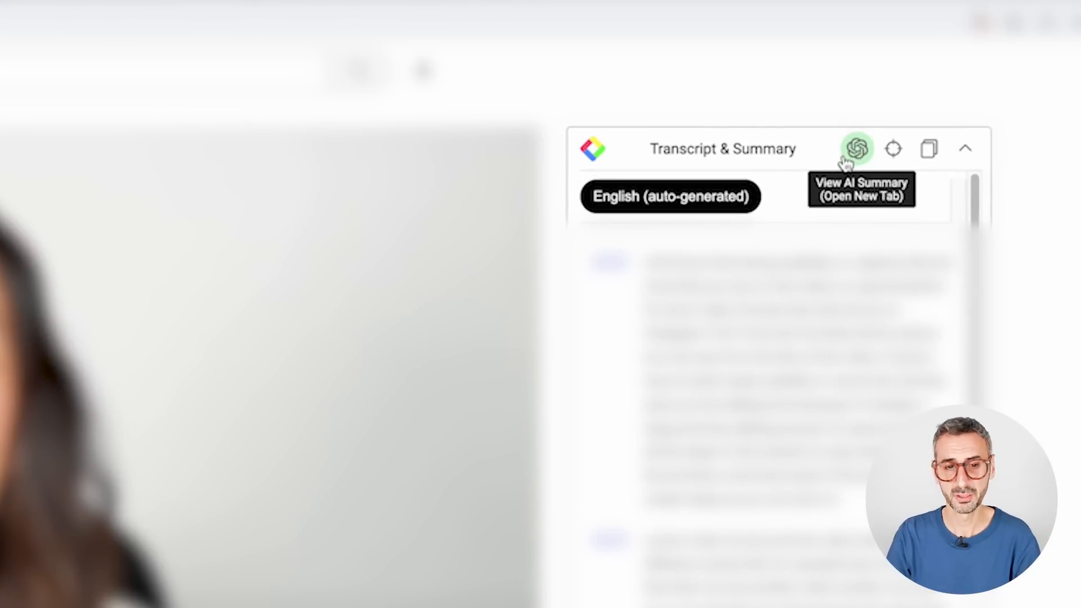
{"action": "left_click", "coordinate": [857, 149]}
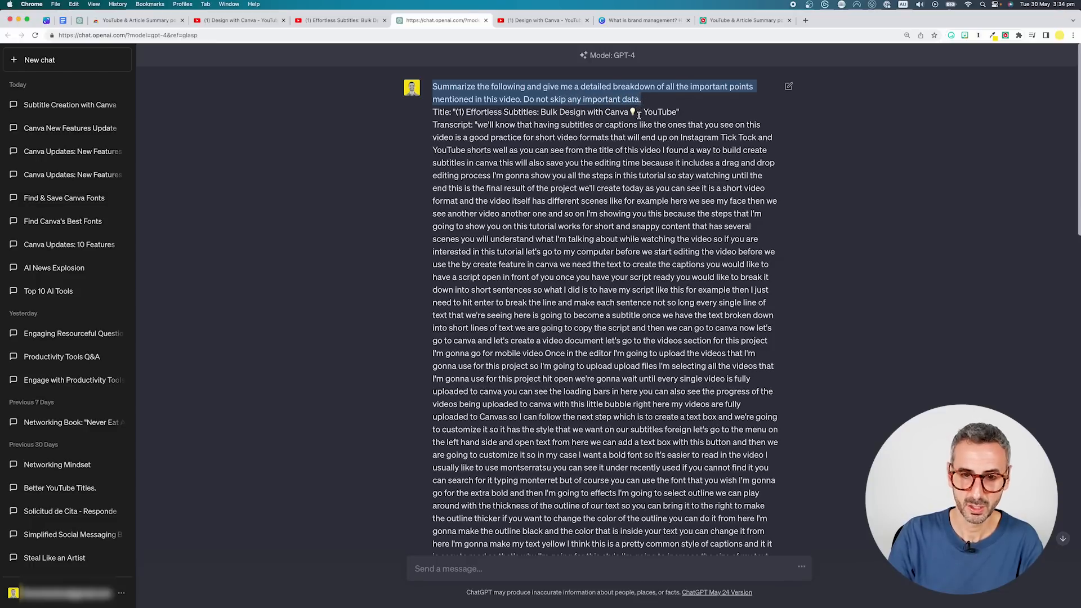
{"action": "scroll", "coordinate": [645, 254], "scroll_direction": "down", "scroll_amount": 15}
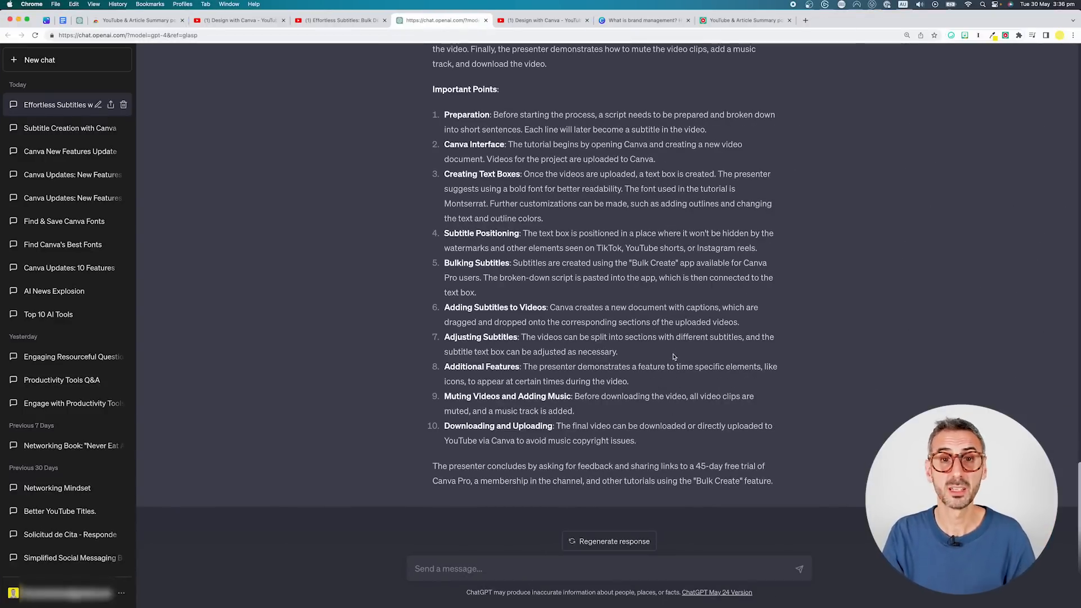
{"action": "scroll", "coordinate": [676, 366], "scroll_direction": "up", "scroll_amount": 4}
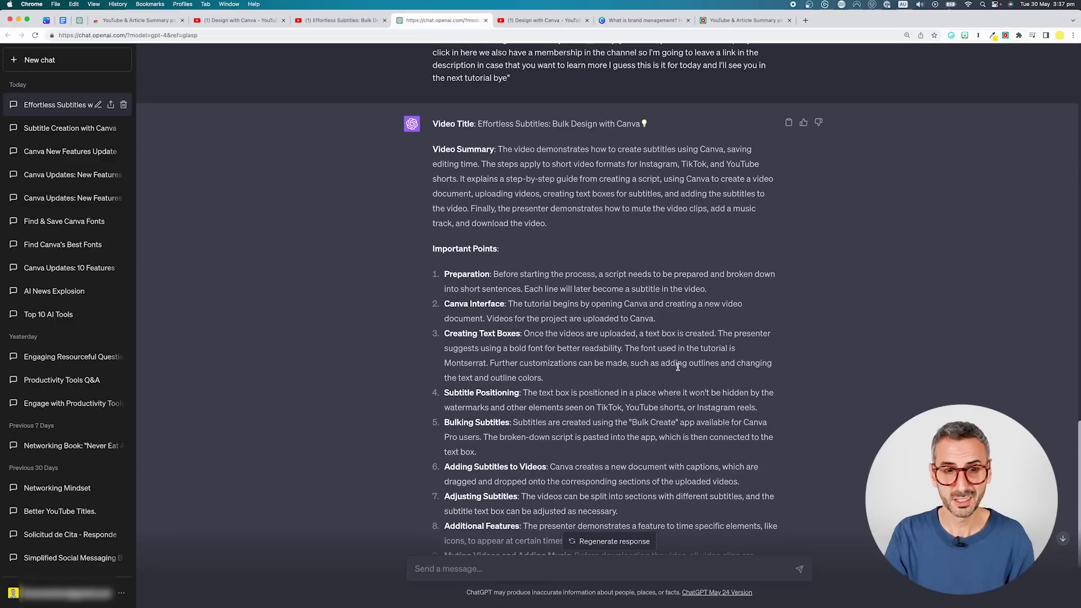
{"action": "scroll", "coordinate": [677, 366], "scroll_direction": "down", "scroll_amount": 1}
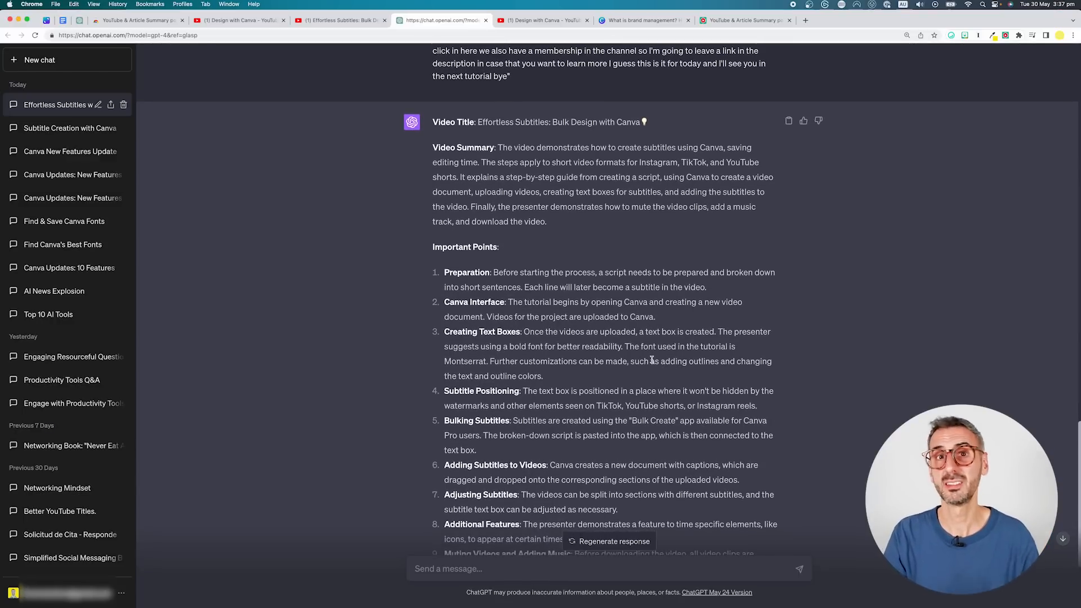
{"action": "scroll", "coordinate": [637, 348], "scroll_direction": "down", "scroll_amount": 2}
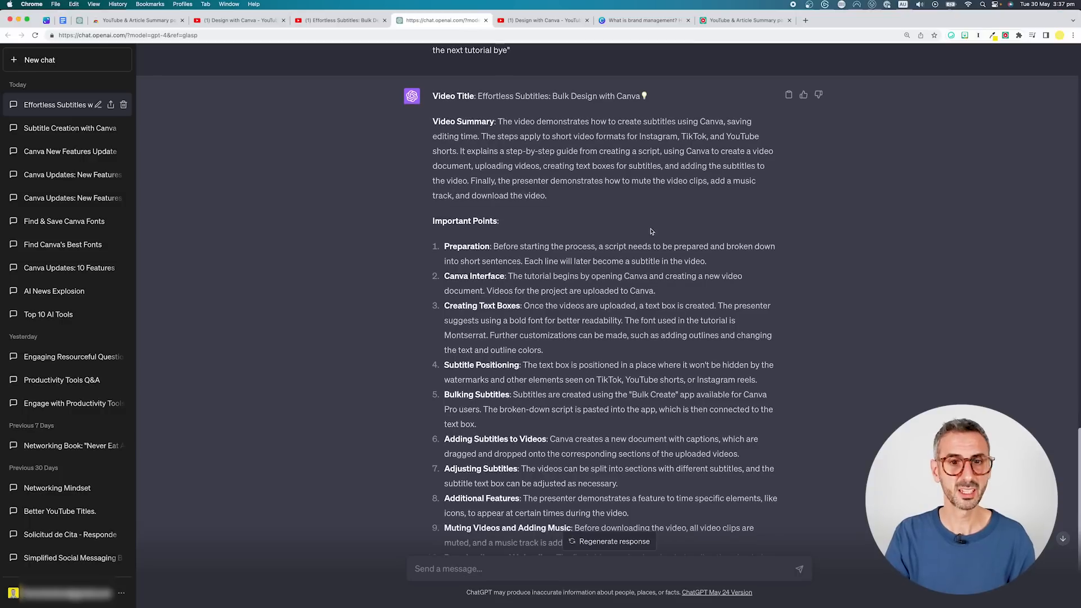
{"action": "scroll", "coordinate": [651, 253], "scroll_direction": "down", "scroll_amount": 2}
{"action": "scroll", "coordinate": [651, 254], "scroll_direction": "down", "scroll_amount": 1}
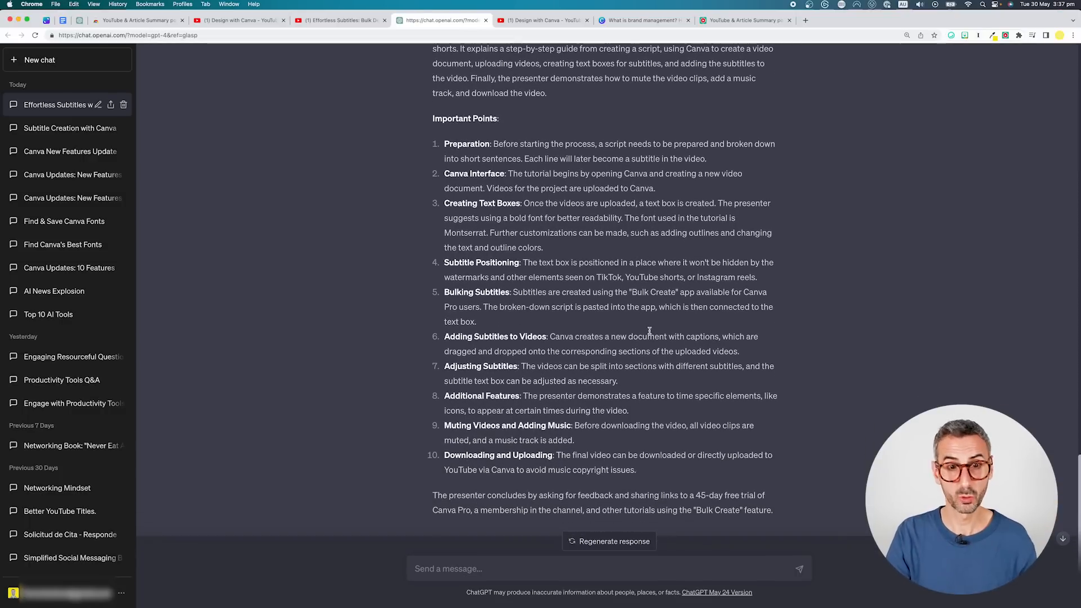
{"action": "scroll", "coordinate": [644, 331], "scroll_direction": "up", "scroll_amount": 3}
{"action": "scroll", "coordinate": [644, 331], "scroll_direction": "up", "scroll_amount": 1}
{"action": "scroll", "coordinate": [508, 211], "scroll_direction": "up", "scroll_amount": 1}
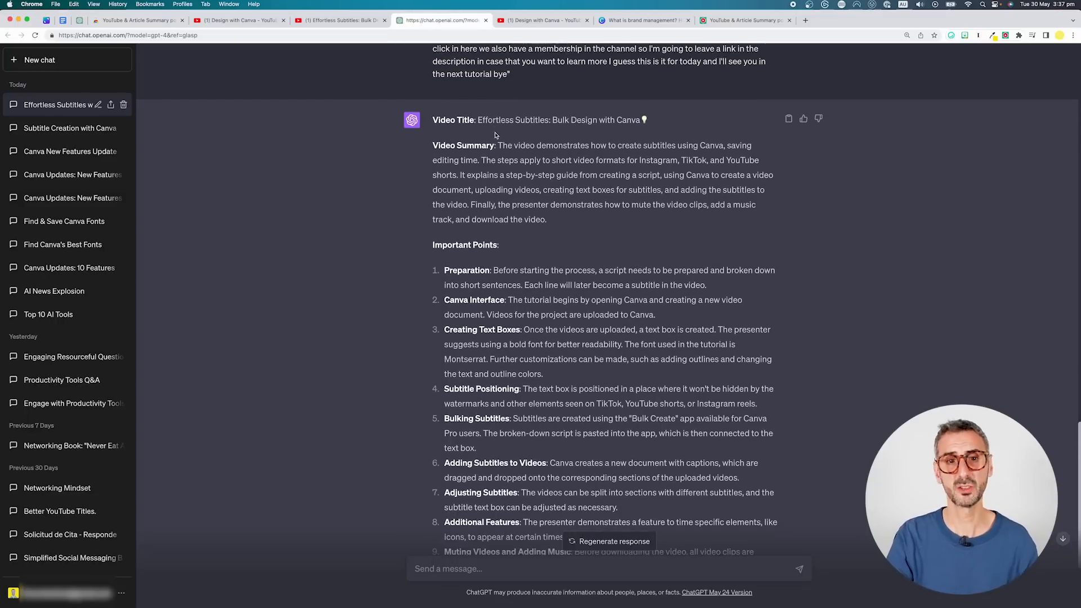
- Review GPT-4's reply, highlighting the Video Summary heading and 'Pro users' in point 5
{"action": "left_click_drag", "start_coordinate": [432, 146], "coordinate": [494, 146]}
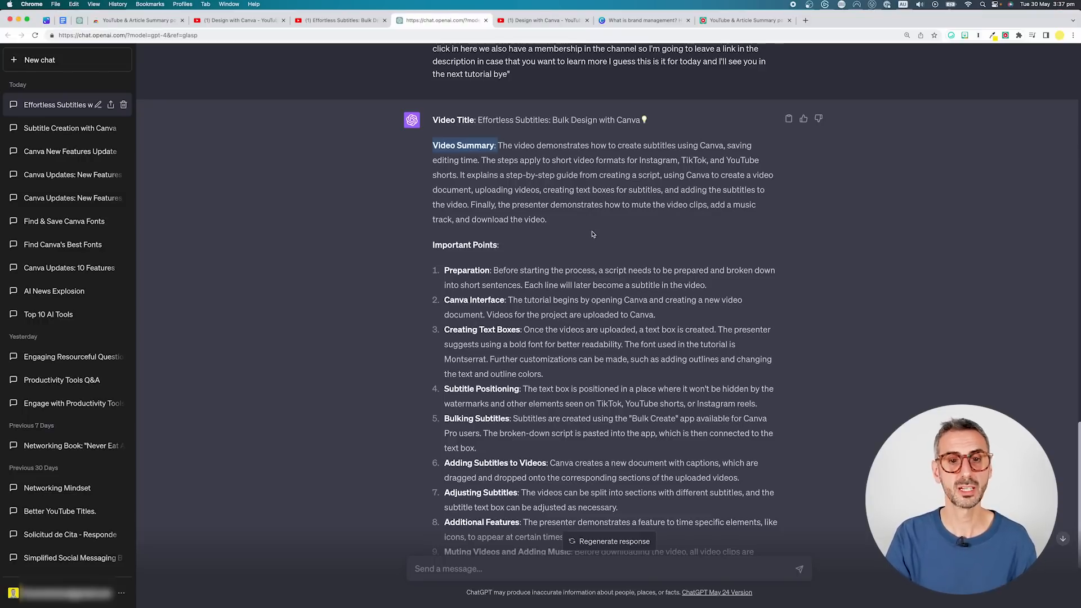
{"action": "scroll", "coordinate": [561, 223], "scroll_direction": "up", "scroll_amount": 1}
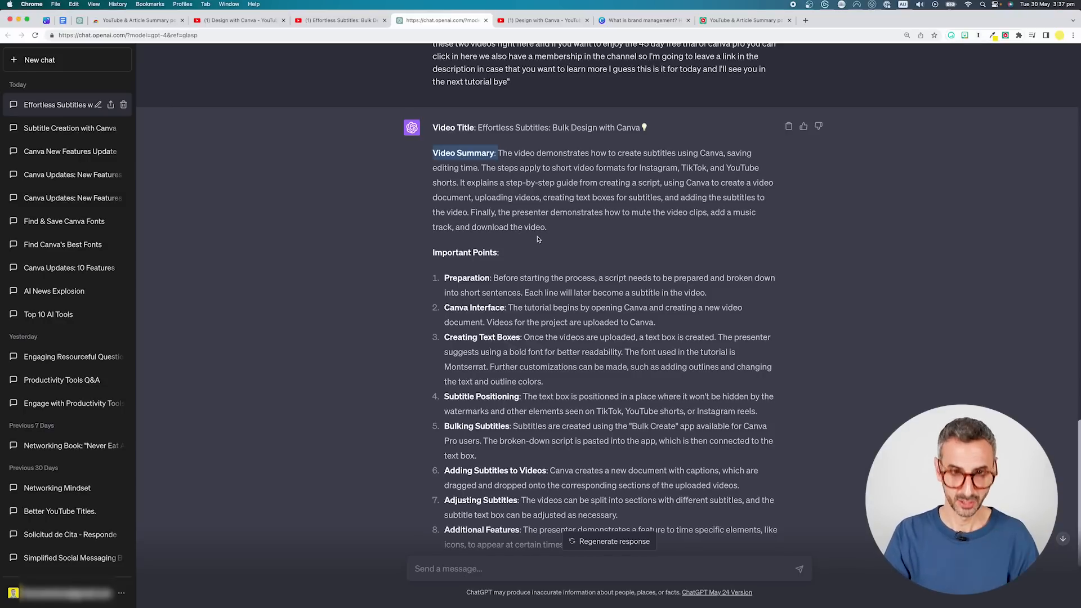
{"action": "scroll", "coordinate": [537, 239], "scroll_direction": "down", "scroll_amount": 3}
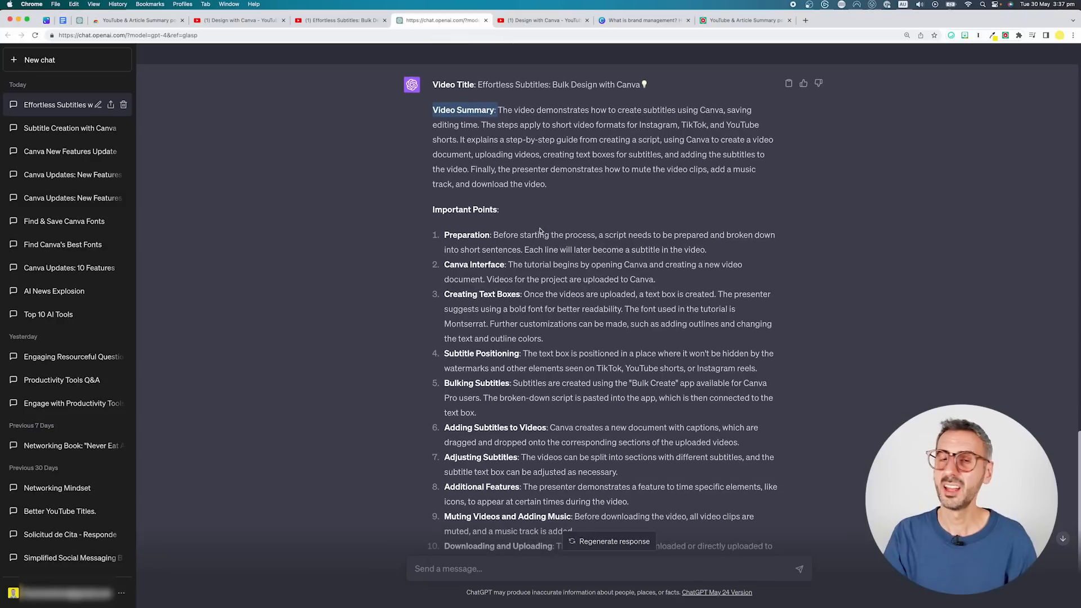
{"action": "scroll", "coordinate": [524, 211], "scroll_direction": "down", "scroll_amount": 2}
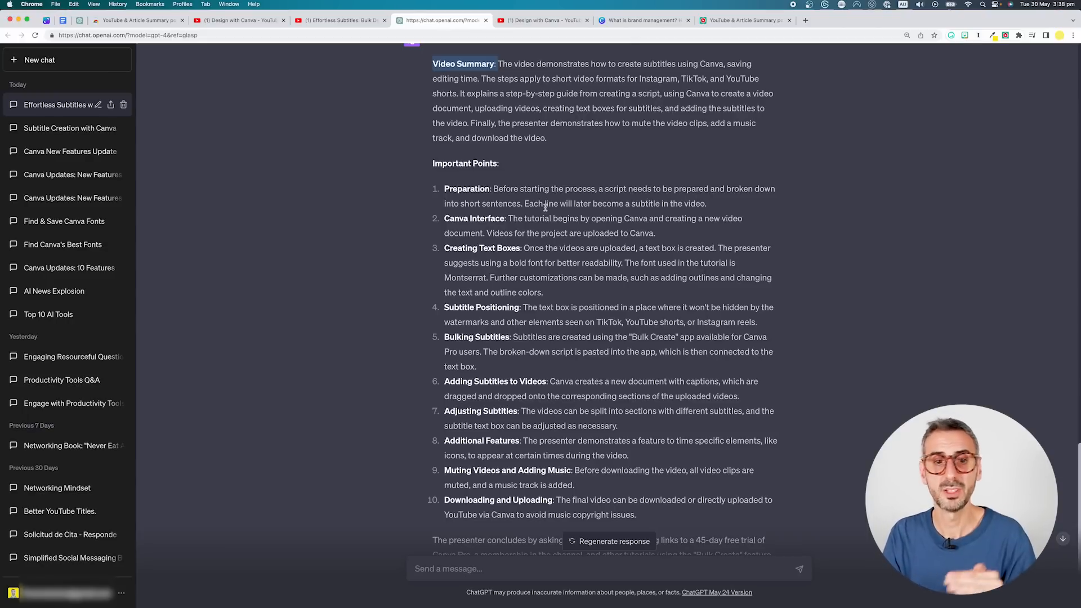
{"action": "scroll", "coordinate": [515, 258], "scroll_direction": "down", "scroll_amount": 1}
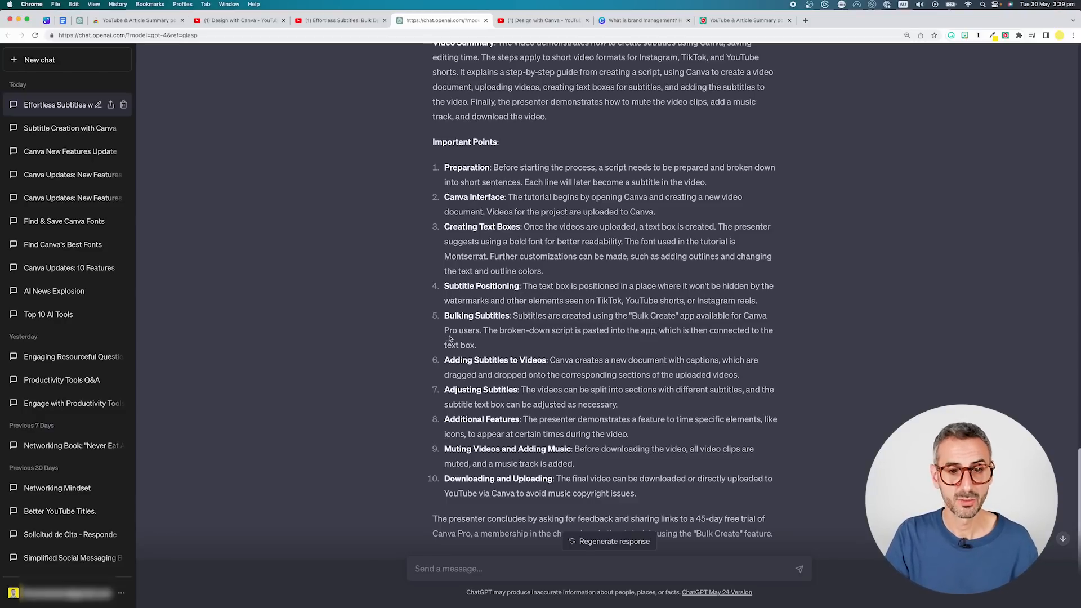
{"action": "left_click_drag", "start_coordinate": [445, 330], "coordinate": [478, 331]}
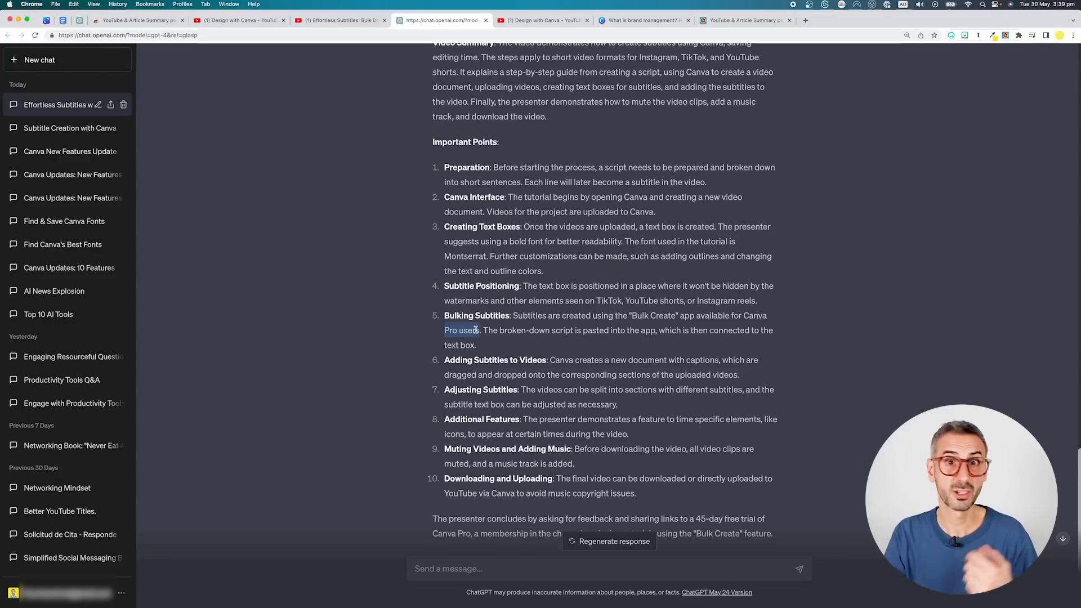
{"action": "scroll", "coordinate": [485, 389], "scroll_direction": "down", "scroll_amount": 2}
{"action": "scroll", "coordinate": [485, 389], "scroll_direction": "down", "scroll_amount": 1}
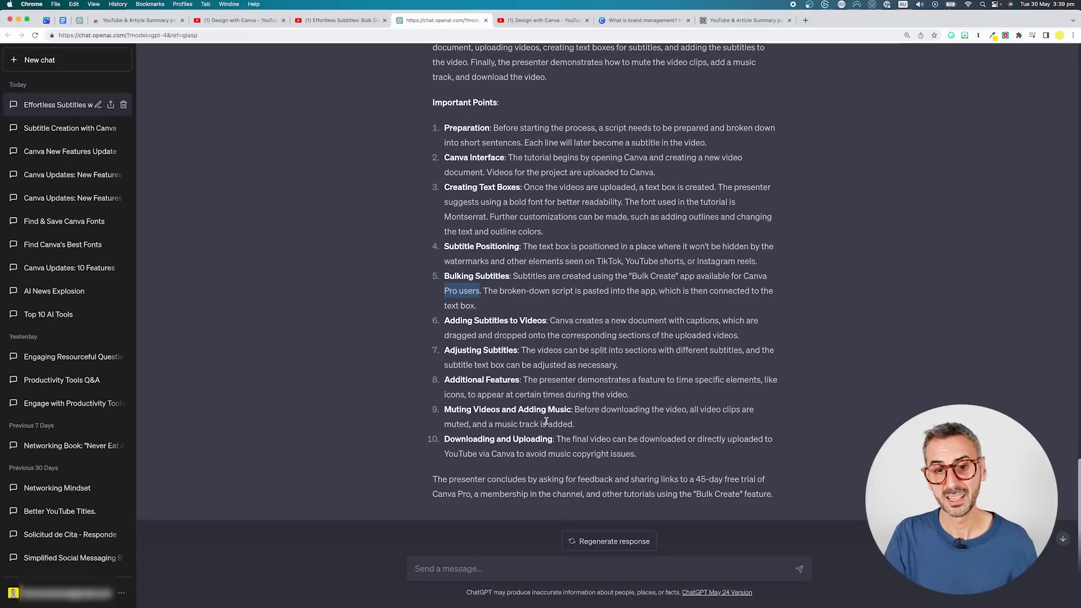
{"action": "scroll", "coordinate": [545, 420], "scroll_direction": "down", "scroll_amount": 1}
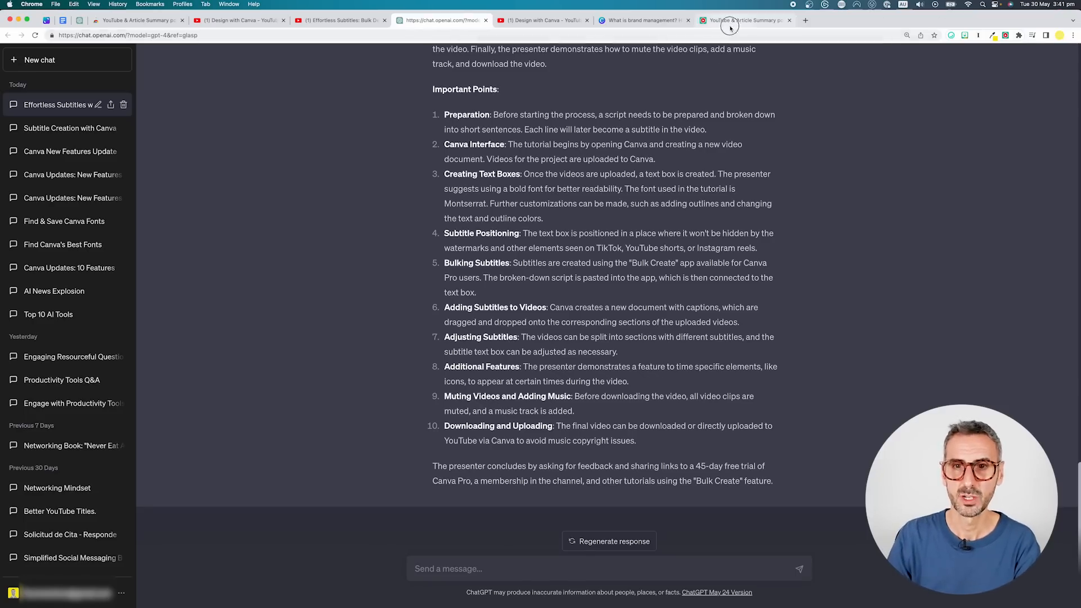
- Set the extension's ChatGPT Model back to Default instead of GPT-4
{"action": "left_click", "coordinate": [730, 20]}
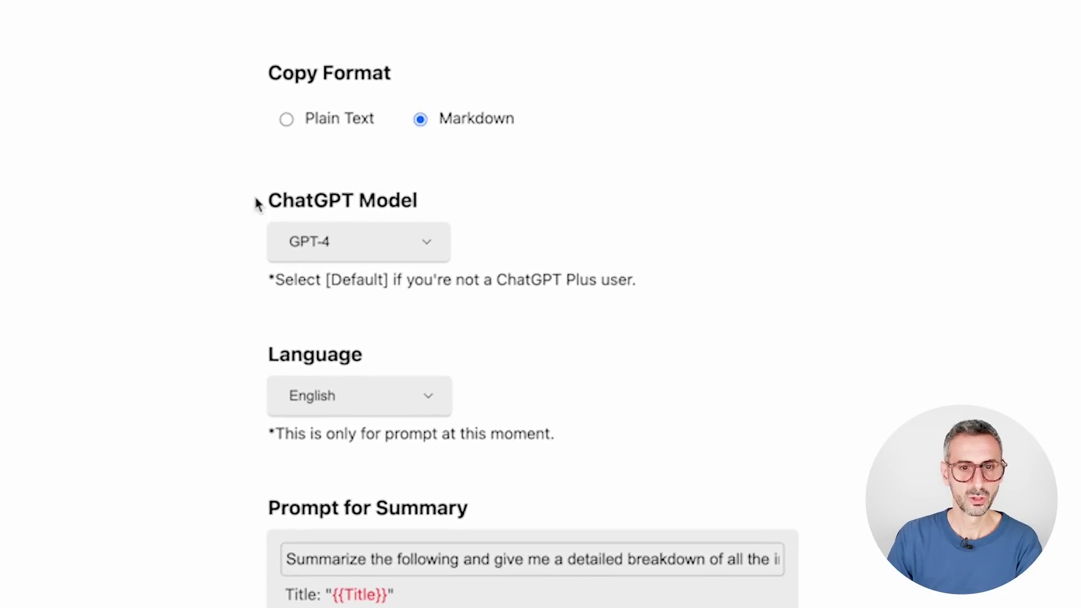
{"action": "left_click_drag", "start_coordinate": [263, 201], "coordinate": [394, 205]}
{"action": "left_click", "coordinate": [440, 243]}
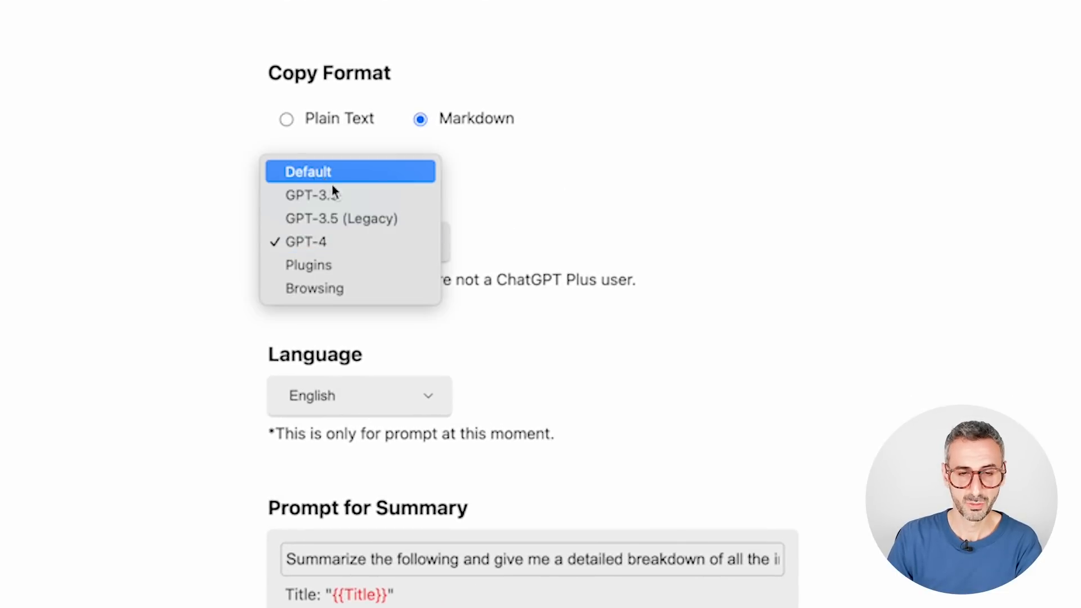
{"action": "left_click", "coordinate": [311, 177]}
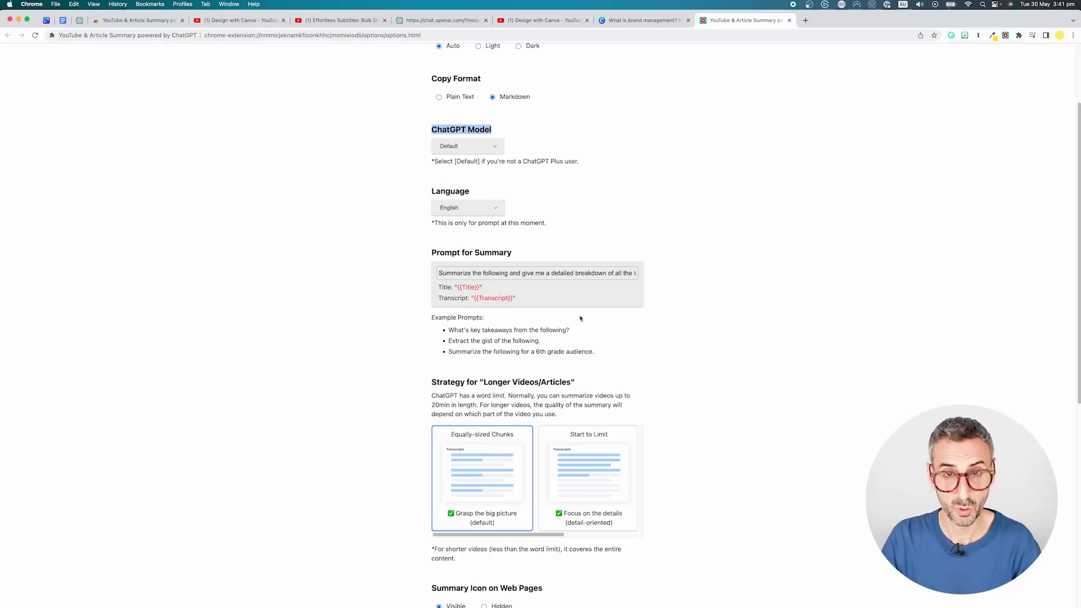
{"action": "left_click", "coordinate": [343, 19]}
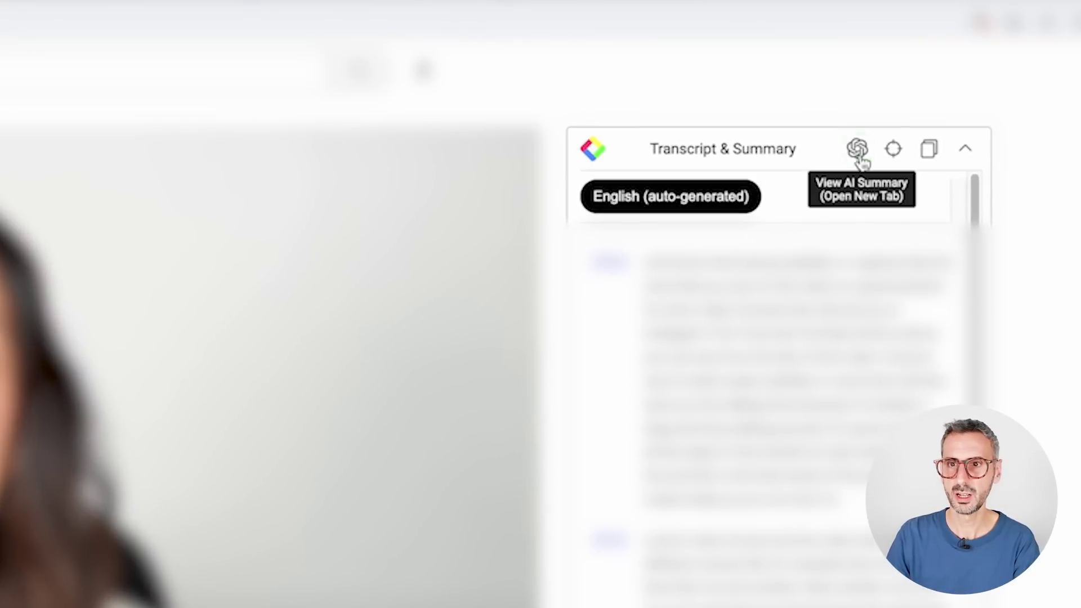
{"action": "left_click", "coordinate": [859, 151]}
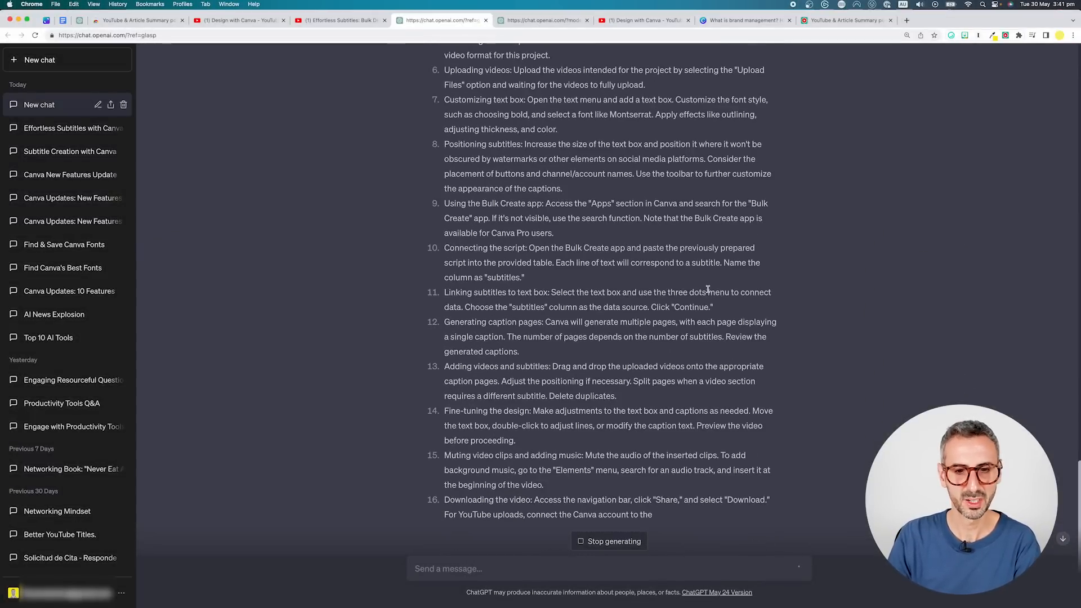
{"action": "scroll", "coordinate": [708, 293], "scroll_direction": "up", "scroll_amount": 10}
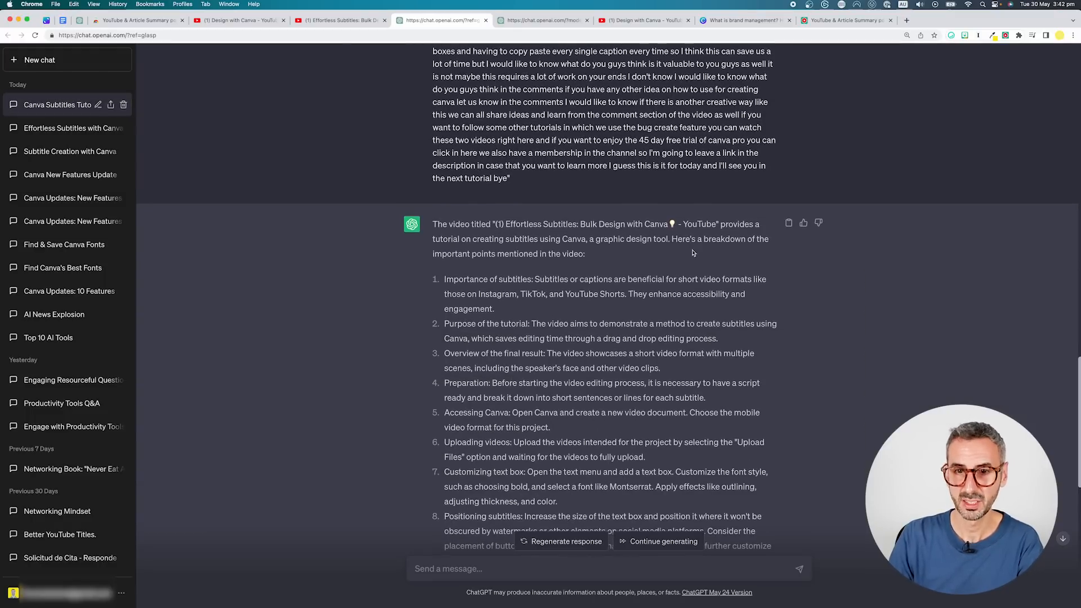
{"action": "scroll", "coordinate": [610, 240], "scroll_direction": "down", "scroll_amount": 2}
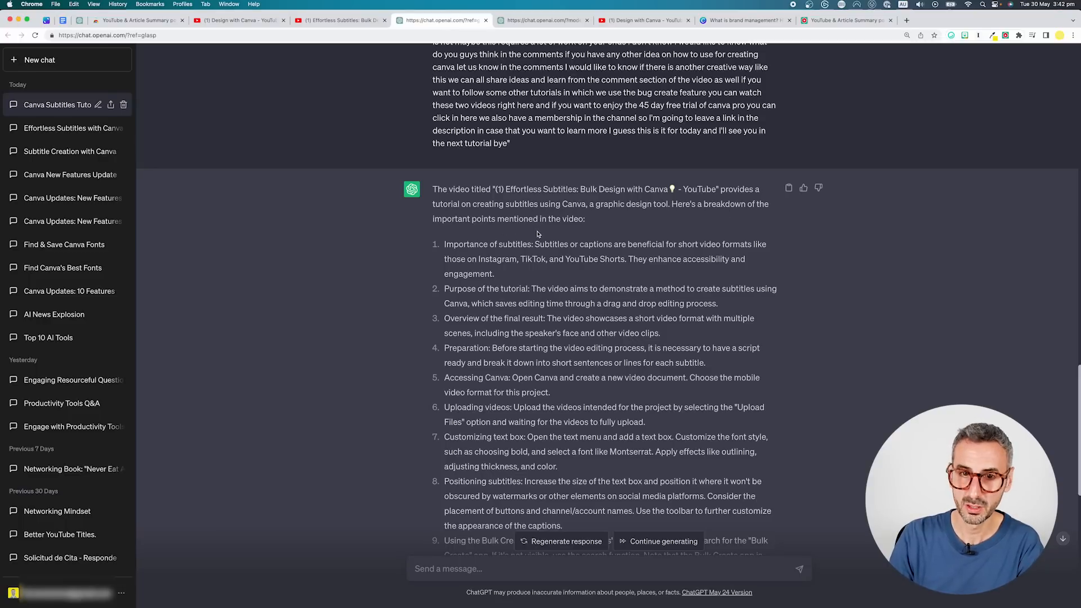
{"action": "scroll", "coordinate": [606, 229], "scroll_direction": "down", "scroll_amount": 1}
{"action": "scroll", "coordinate": [605, 228], "scroll_direction": "down", "scroll_amount": 2}
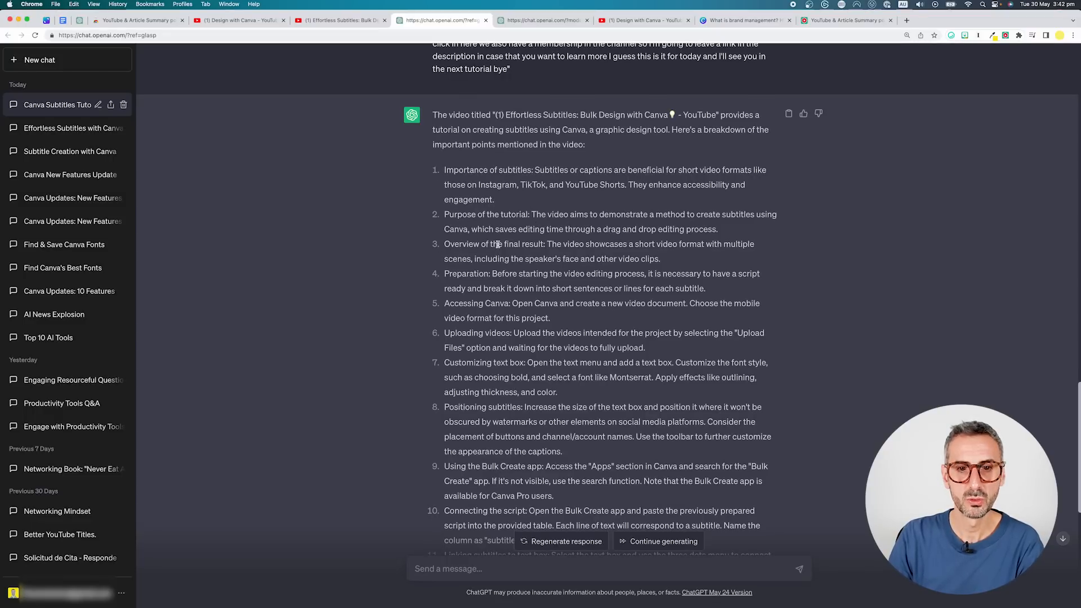
{"action": "scroll", "coordinate": [544, 243], "scroll_direction": "down", "scroll_amount": 2}
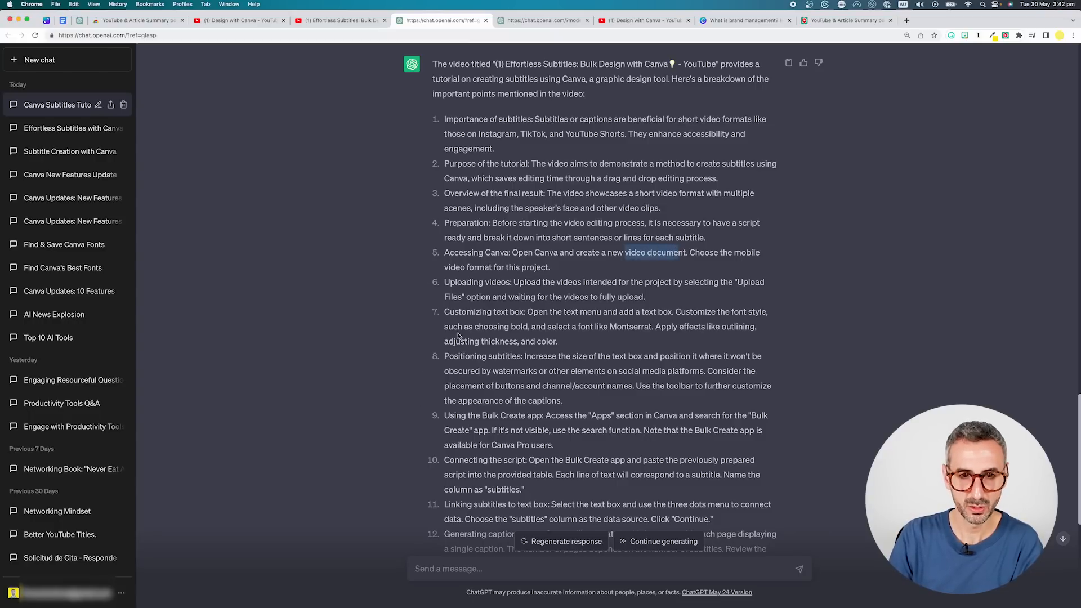
{"action": "scroll", "coordinate": [516, 324], "scroll_direction": "down", "scroll_amount": 3}
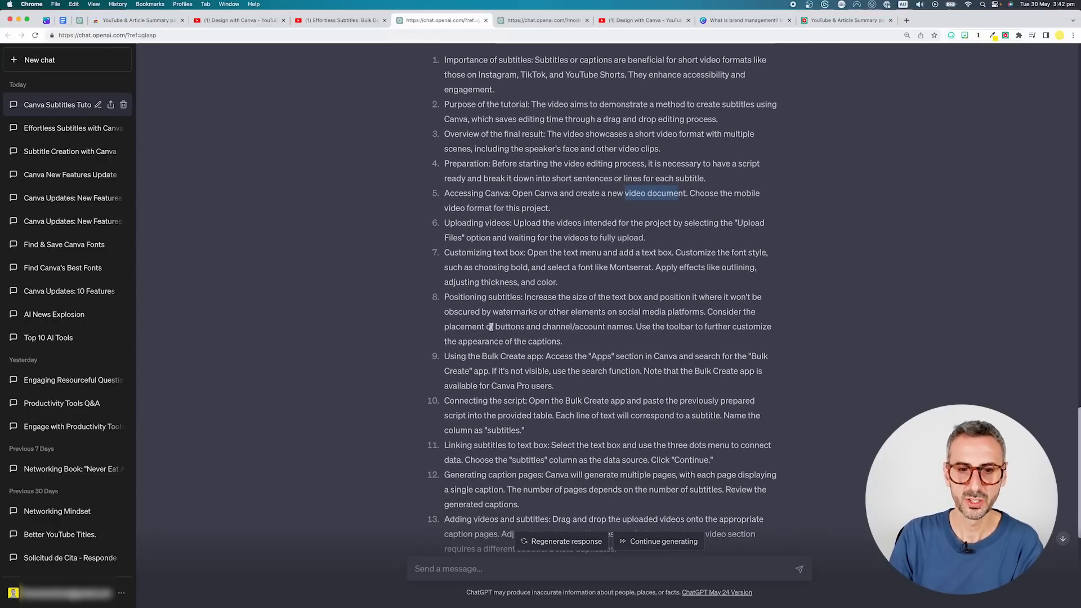
{"action": "scroll", "coordinate": [496, 319], "scroll_direction": "down", "scroll_amount": 1}
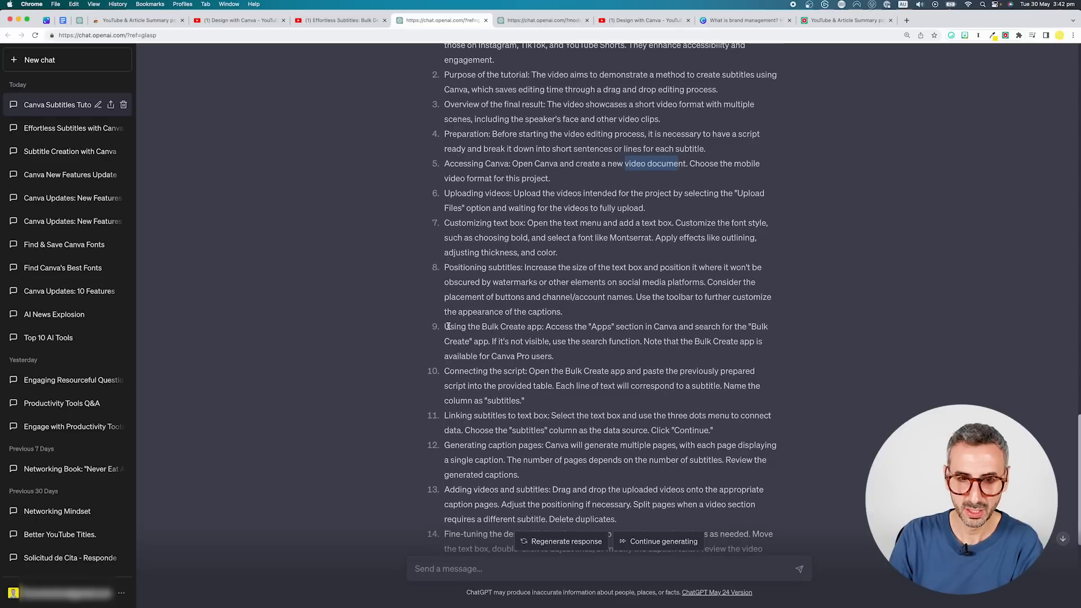
{"action": "scroll", "coordinate": [544, 336], "scroll_direction": "down", "scroll_amount": 1}
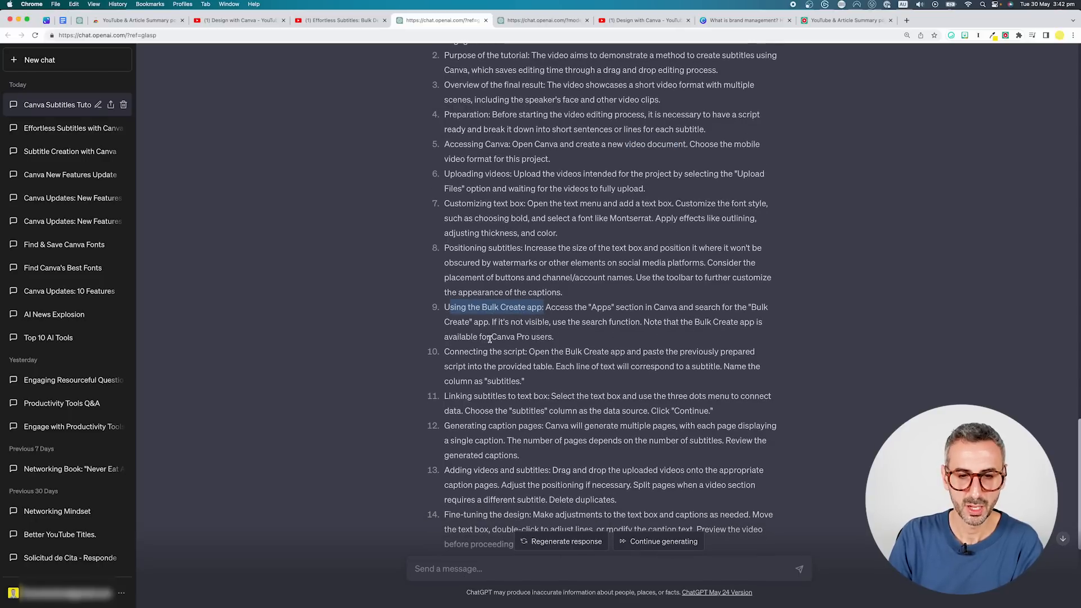
{"action": "scroll", "coordinate": [581, 335], "scroll_direction": "down", "scroll_amount": 2}
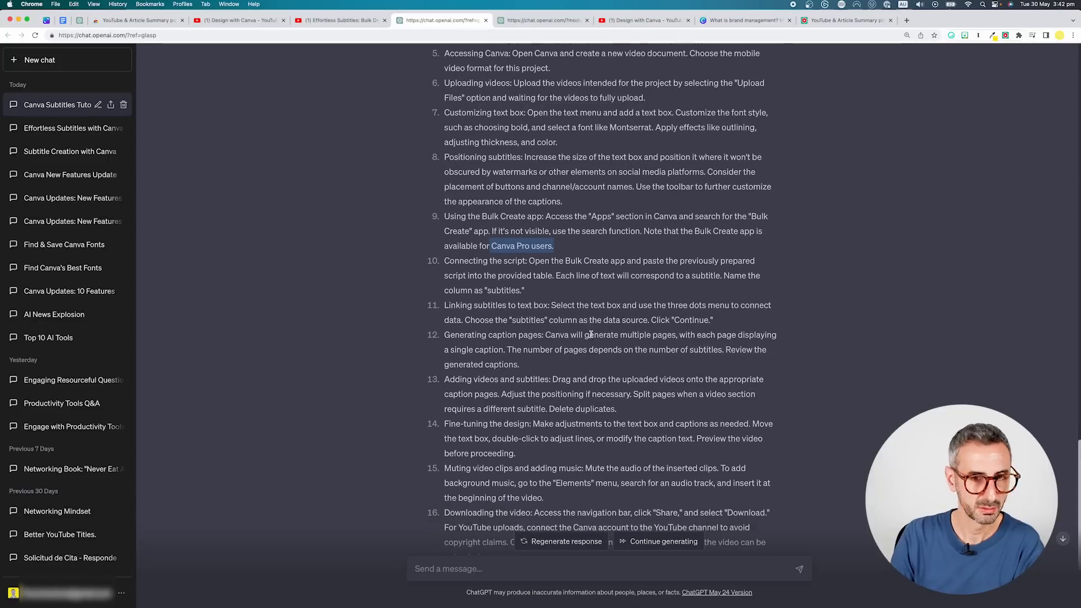
{"action": "scroll", "coordinate": [549, 321], "scroll_direction": "down", "scroll_amount": 2}
{"action": "scroll", "coordinate": [523, 296], "scroll_direction": "down", "scroll_amount": 1}
{"action": "scroll", "coordinate": [507, 271], "scroll_direction": "down", "scroll_amount": 1}
{"action": "scroll", "coordinate": [507, 254], "scroll_direction": "down", "scroll_amount": 1}
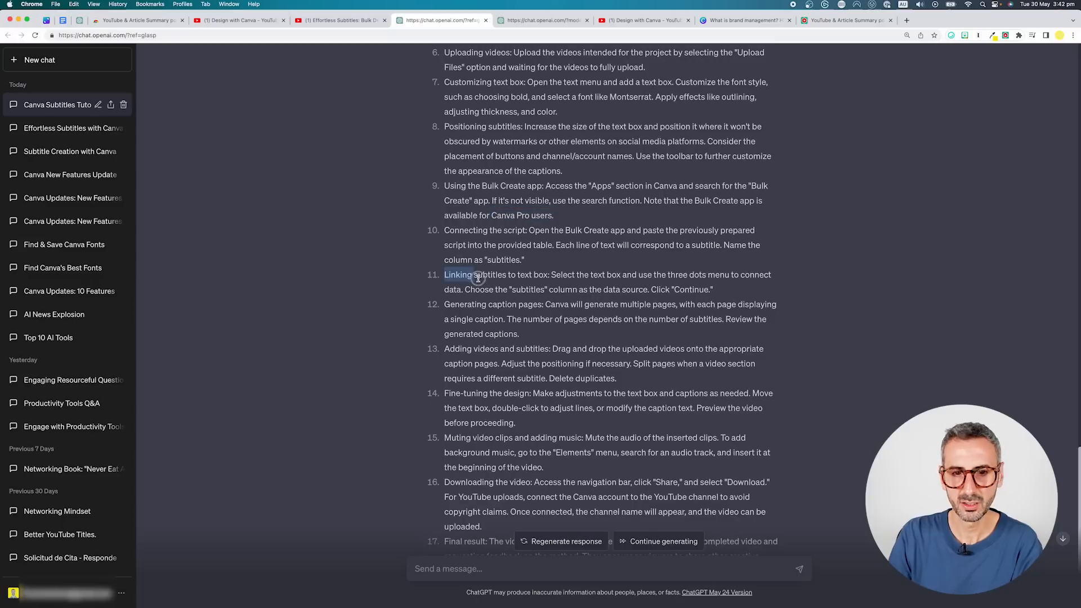
{"action": "scroll", "coordinate": [473, 315], "scroll_direction": "down", "scroll_amount": 1}
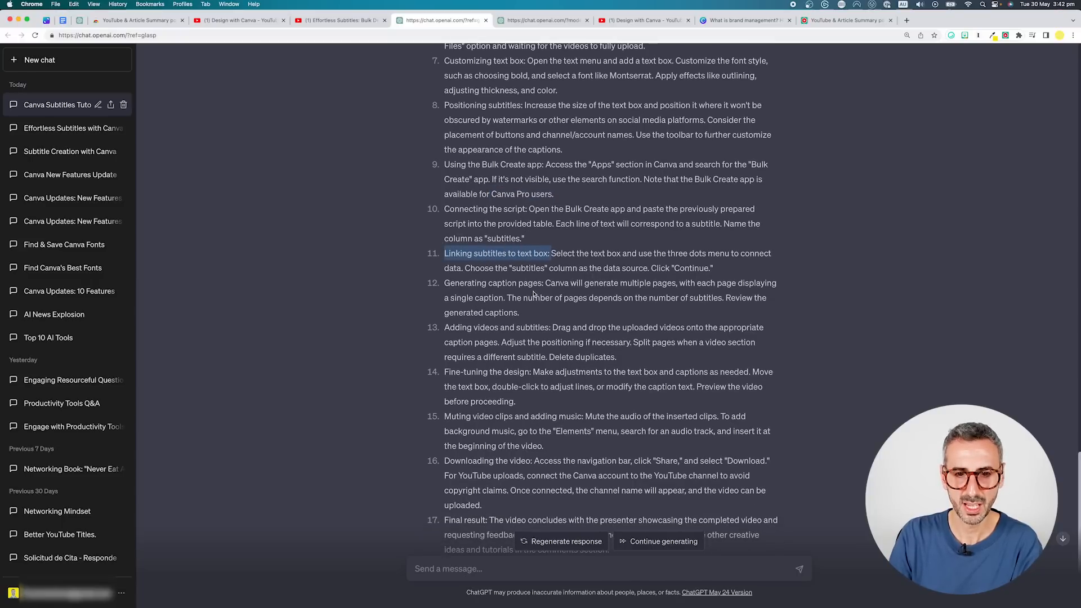
{"action": "scroll", "coordinate": [524, 312], "scroll_direction": "down", "scroll_amount": 2}
{"action": "scroll", "coordinate": [527, 313], "scroll_direction": "down", "scroll_amount": 2}
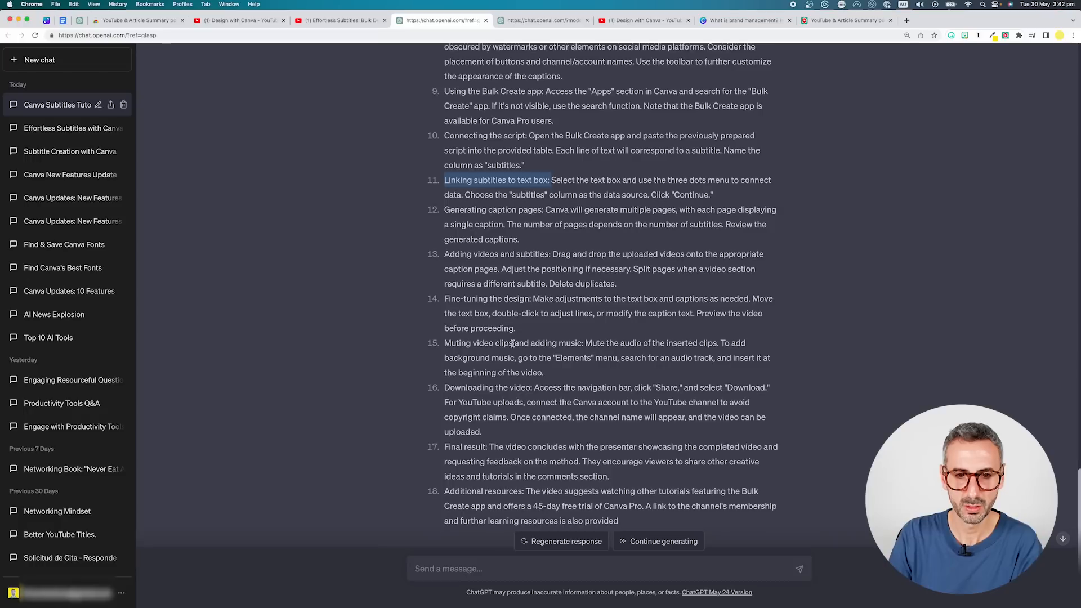
{"action": "scroll", "coordinate": [507, 355], "scroll_direction": "down", "scroll_amount": 1}
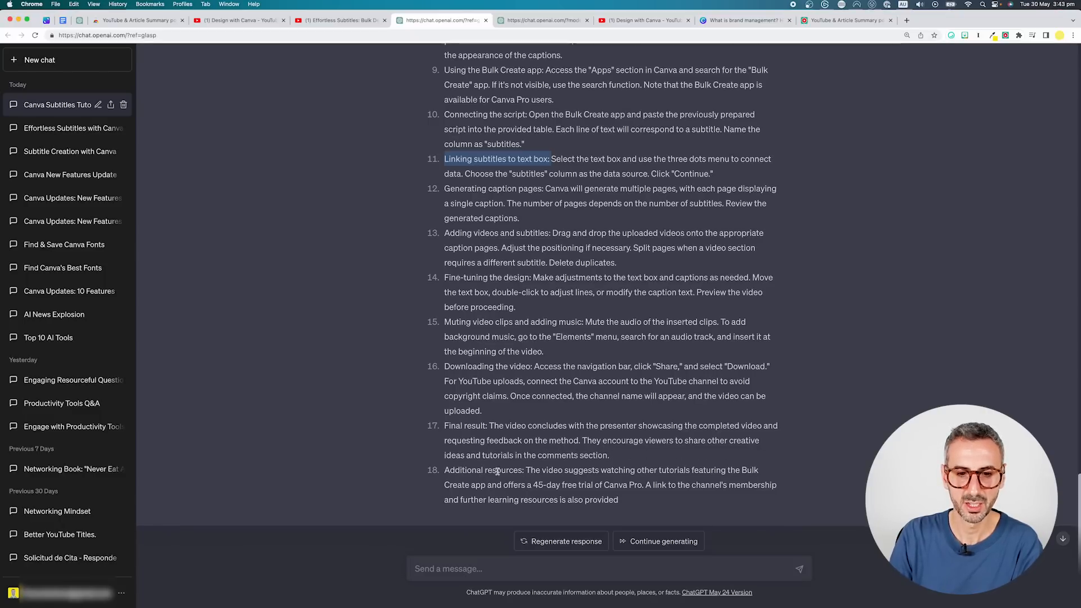
{"action": "scroll", "coordinate": [507, 469], "scroll_direction": "down", "scroll_amount": 1}
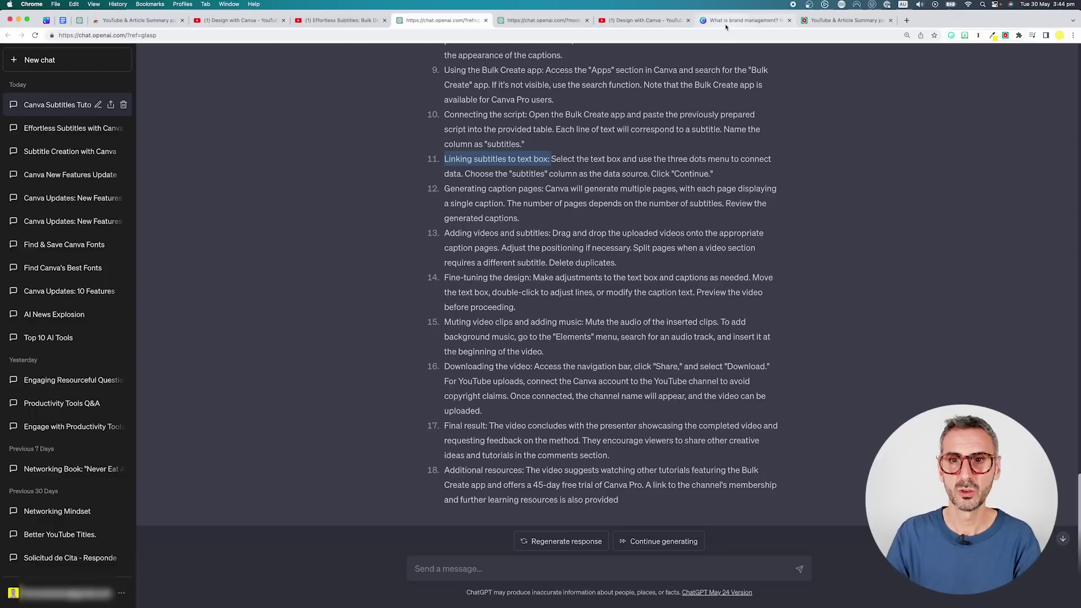
- Switch to the Canva 'What is brand management?' article tab
{"action": "left_click", "coordinate": [727, 20]}
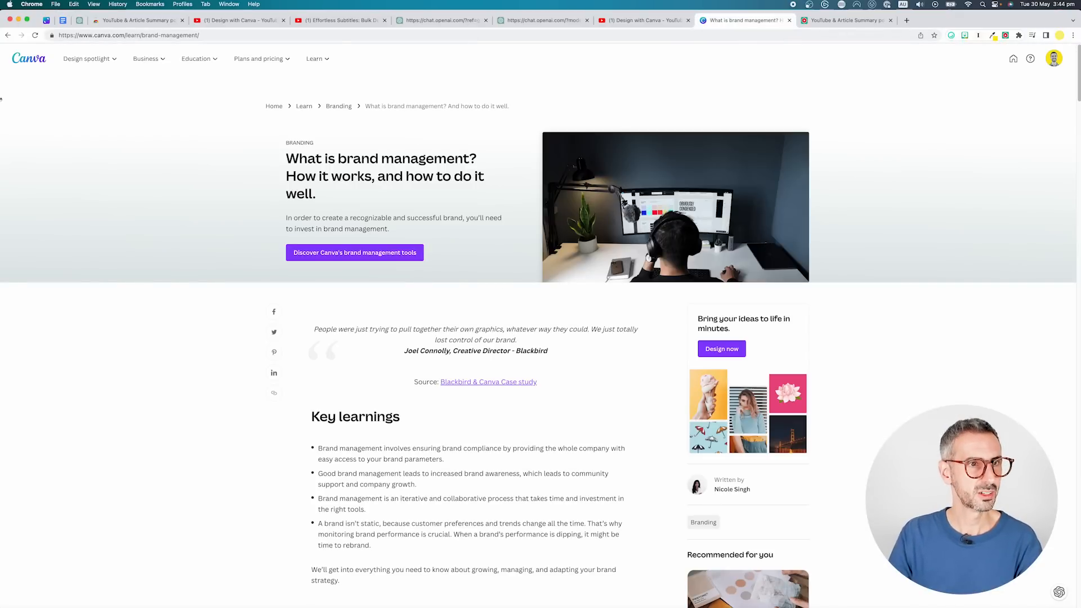
{"action": "scroll", "coordinate": [394, 253], "scroll_direction": "down", "scroll_amount": 5}
{"action": "scroll", "coordinate": [393, 253], "scroll_direction": "down", "scroll_amount": 3}
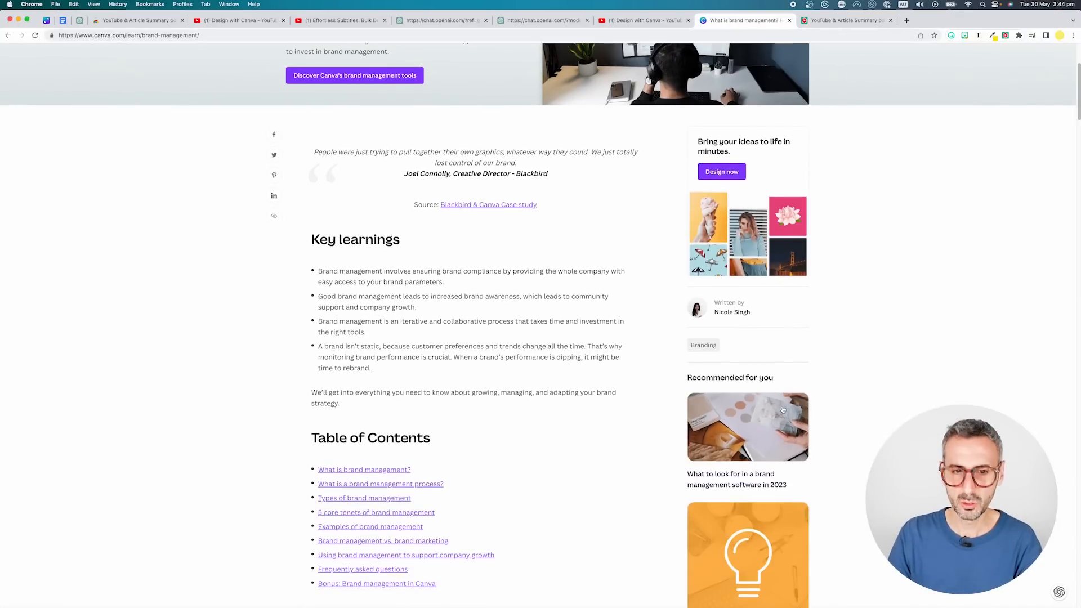
{"action": "scroll", "coordinate": [534, 378], "scroll_direction": "down", "scroll_amount": 5}
{"action": "scroll", "coordinate": [534, 378], "scroll_direction": "down", "scroll_amount": 1}
{"action": "scroll", "coordinate": [534, 378], "scroll_direction": "up", "scroll_amount": 10}
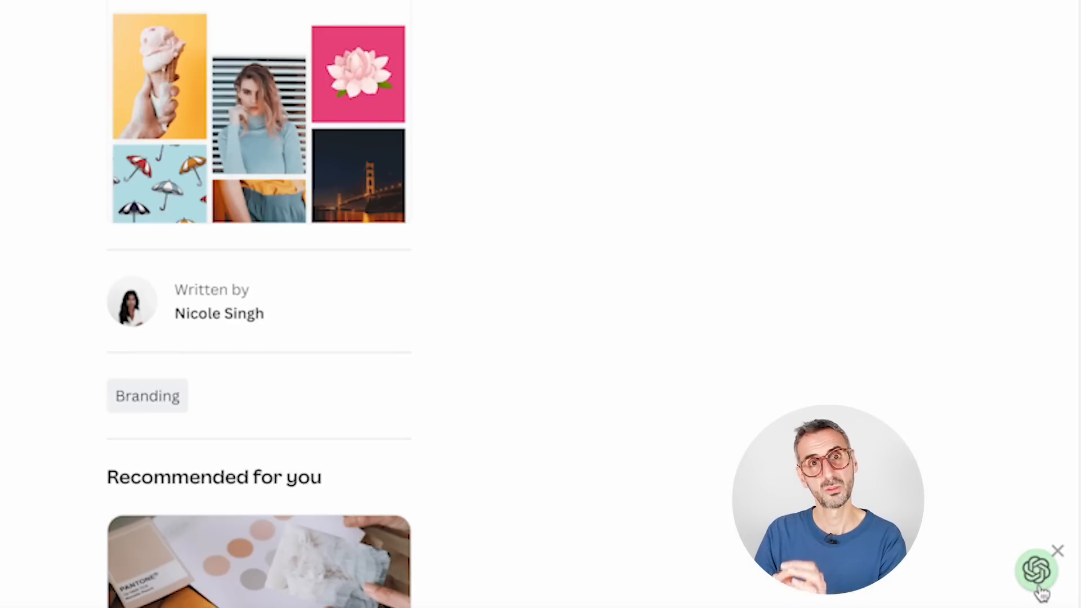
- Send the brand management article to ChatGPT with the pasted detailed-breakdown prompt on GPT-3.5
{"action": "left_click", "coordinate": [1038, 569]}
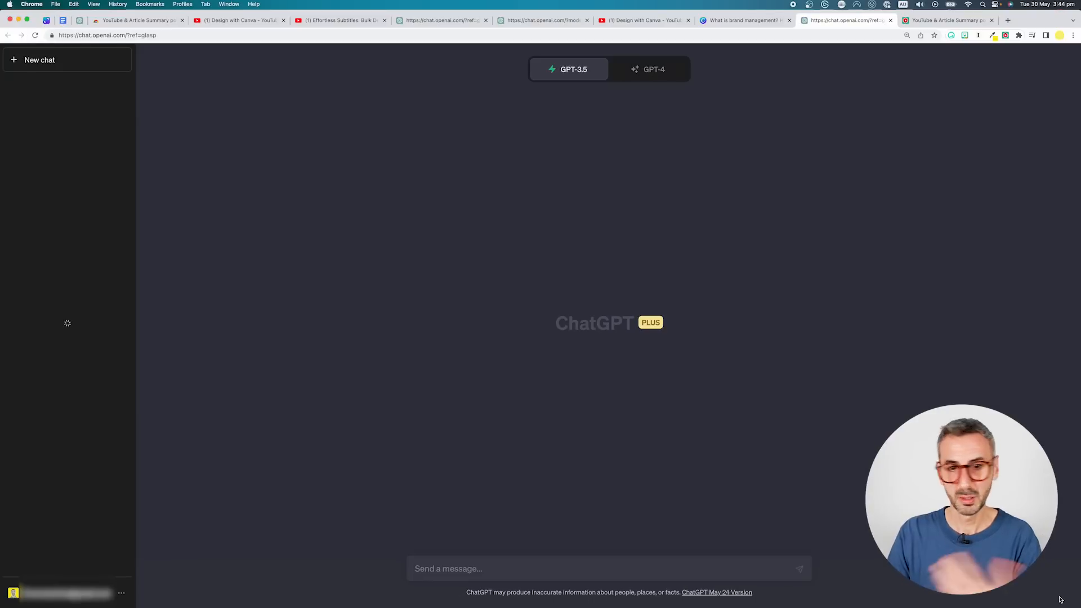
{"action": "key", "text": "super+v"}
{"action": "key", "text": "Return"}
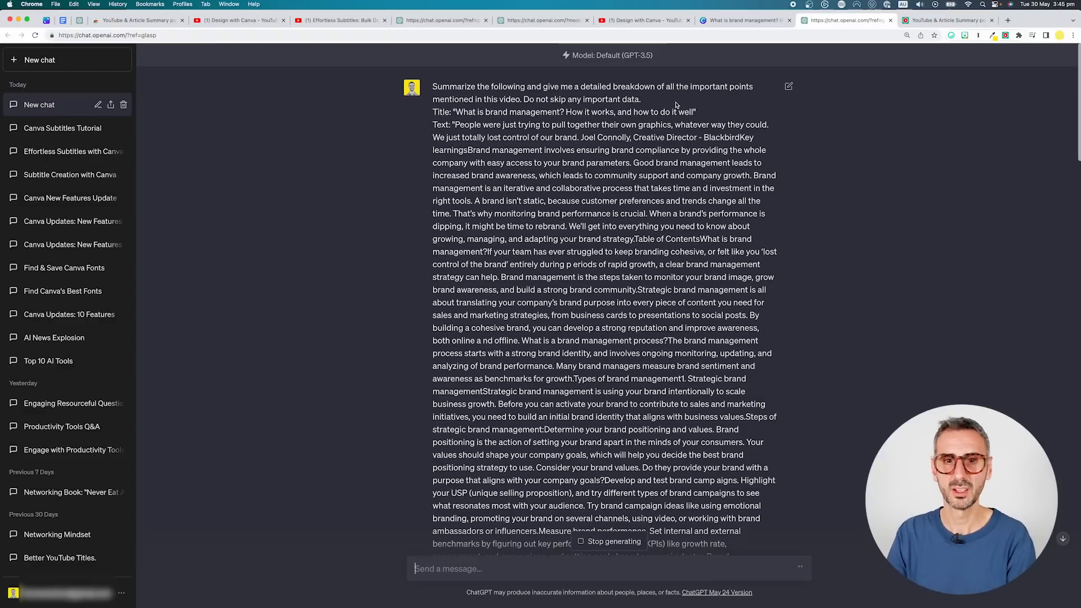
{"action": "scroll", "coordinate": [668, 115], "scroll_direction": "down", "scroll_amount": 1}
{"action": "scroll", "coordinate": [667, 114], "scroll_direction": "up", "scroll_amount": 1}
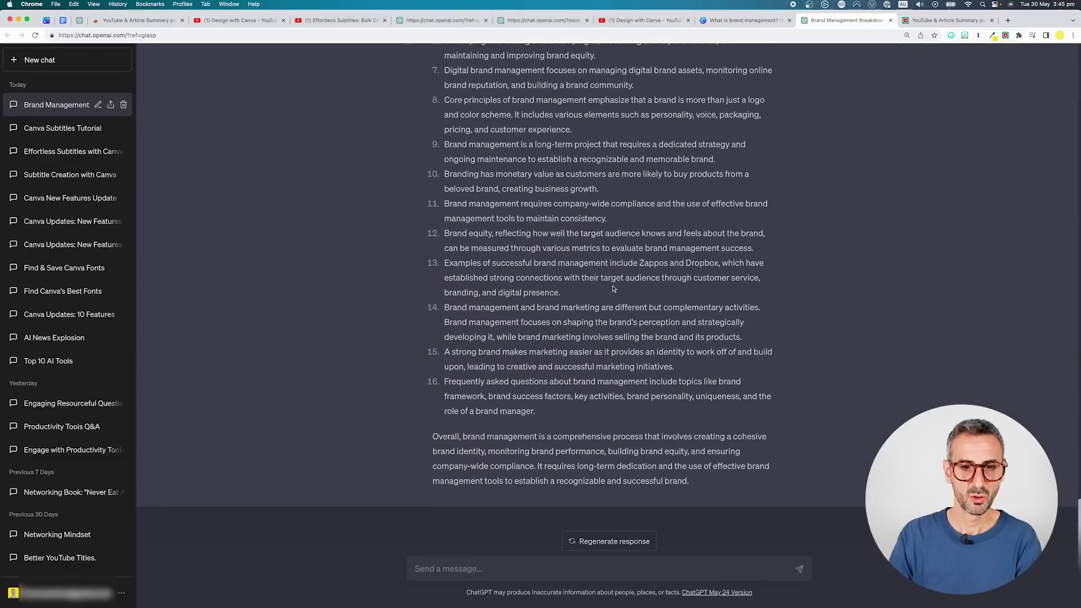
{"action": "scroll", "coordinate": [606, 457], "scroll_direction": "up", "scroll_amount": 3}
{"action": "scroll", "coordinate": [592, 423], "scroll_direction": "up", "scroll_amount": 5}
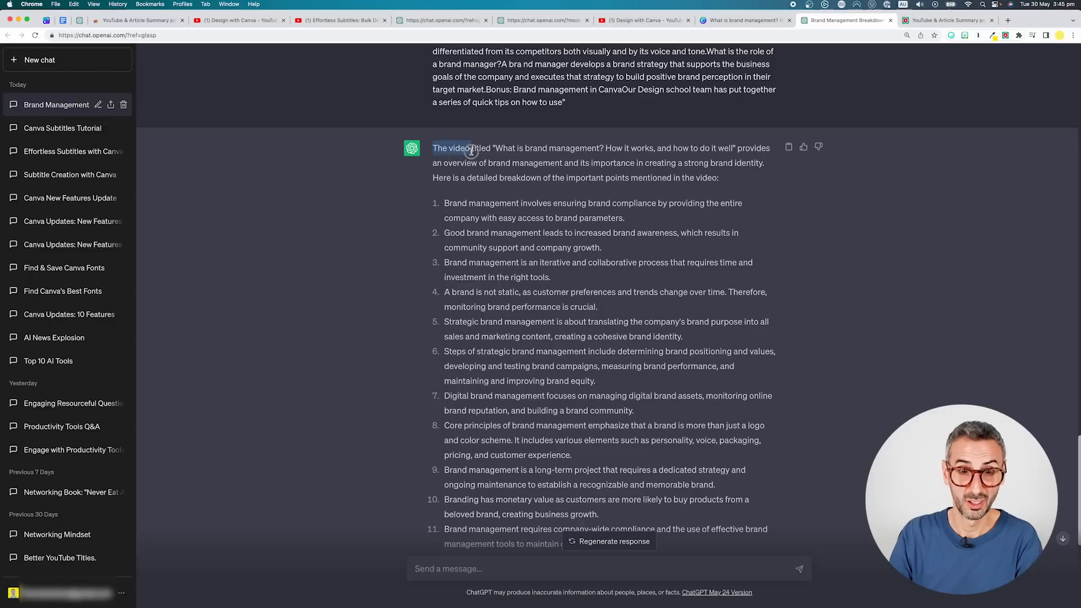
{"action": "scroll", "coordinate": [487, 230], "scroll_direction": "down", "scroll_amount": 2}
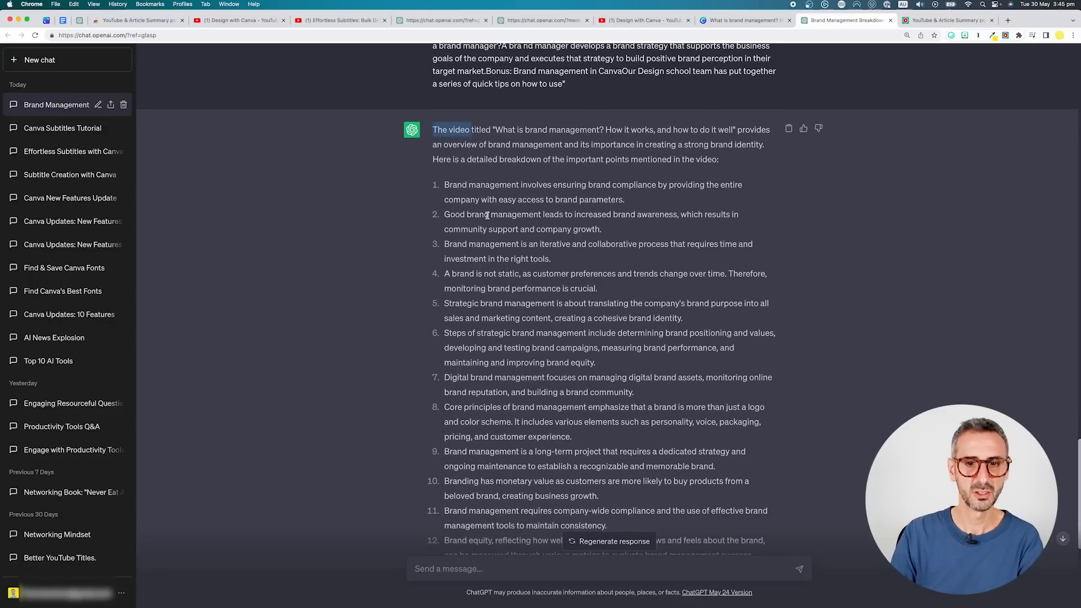
{"action": "scroll", "coordinate": [482, 223], "scroll_direction": "down", "scroll_amount": 5}
{"action": "scroll", "coordinate": [469, 214], "scroll_direction": "down", "scroll_amount": 4}
{"action": "scroll", "coordinate": [470, 215], "scroll_direction": "down", "scroll_amount": 2}
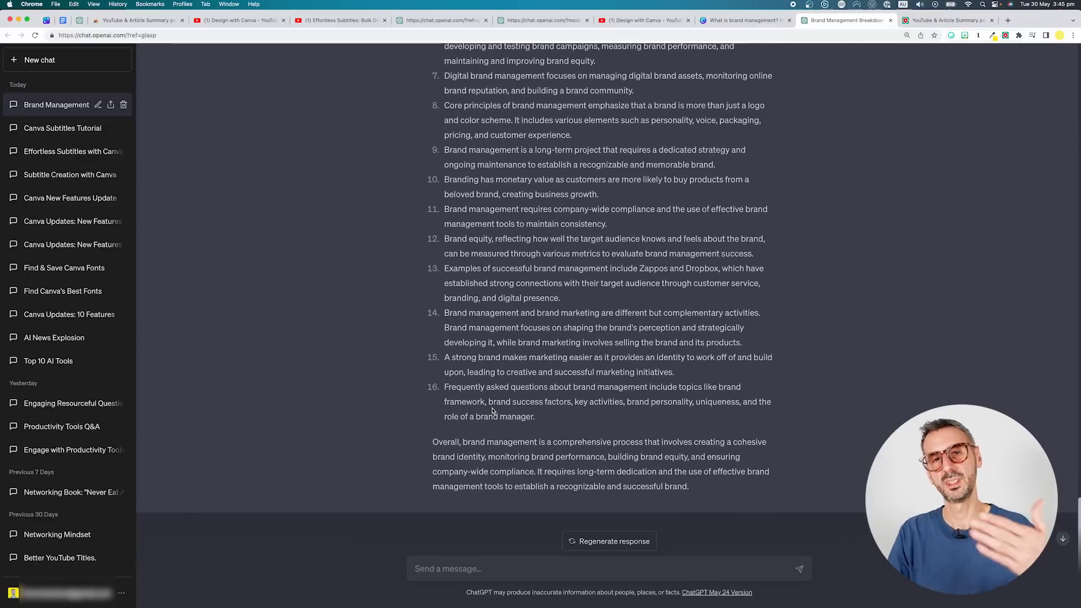
{"action": "scroll", "coordinate": [554, 434], "scroll_direction": "up", "scroll_amount": 10}
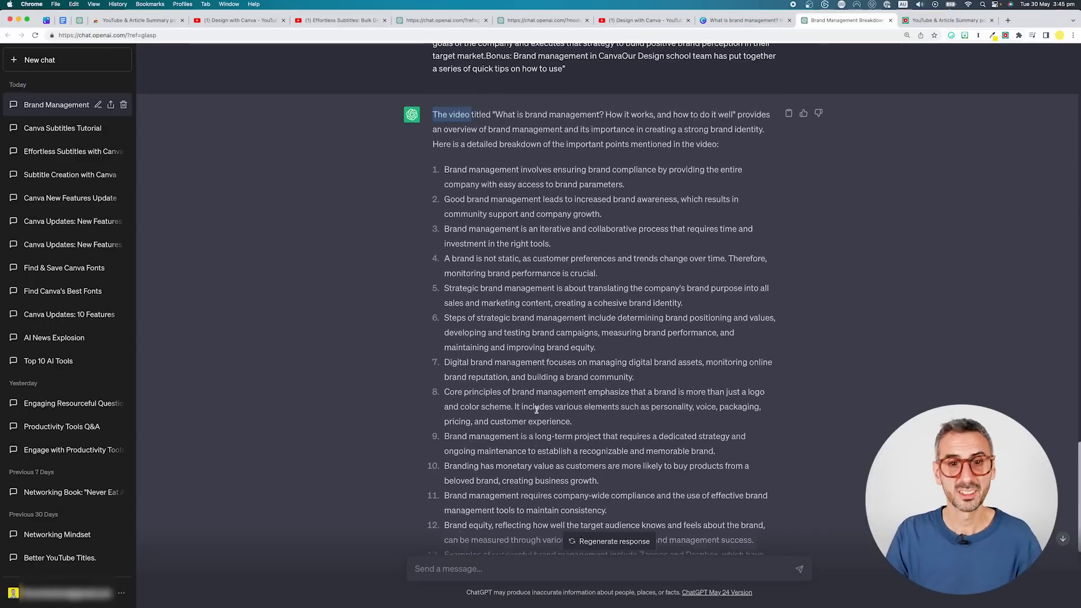
{"action": "scroll", "coordinate": [566, 381], "scroll_direction": "down", "scroll_amount": 5}
{"action": "scroll", "coordinate": [575, 353], "scroll_direction": "down", "scroll_amount": 4}
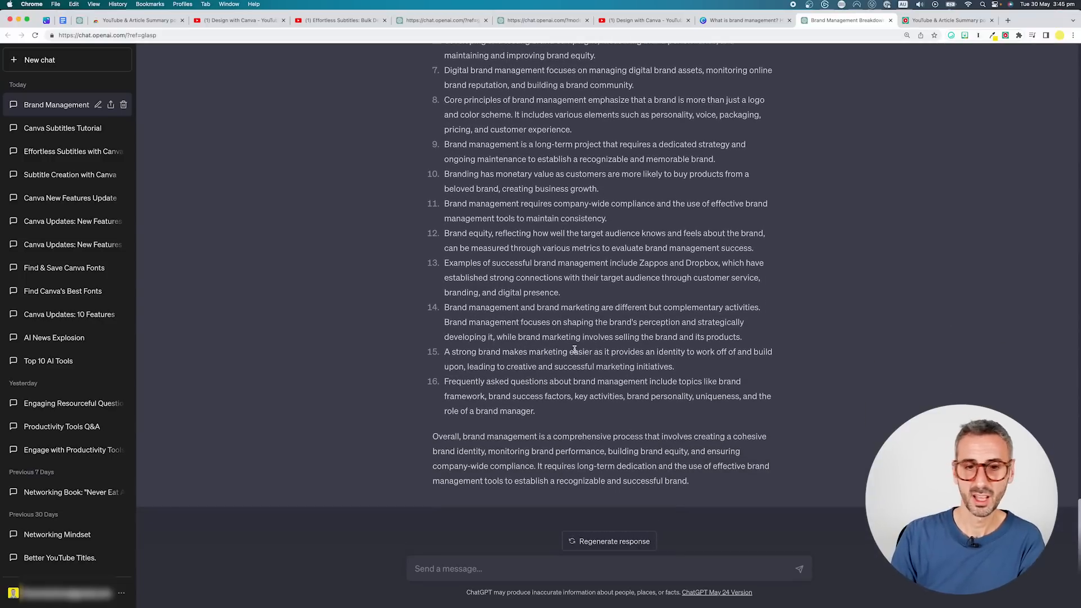
{"action": "scroll", "coordinate": [479, 338], "scroll_direction": "up", "scroll_amount": 10}
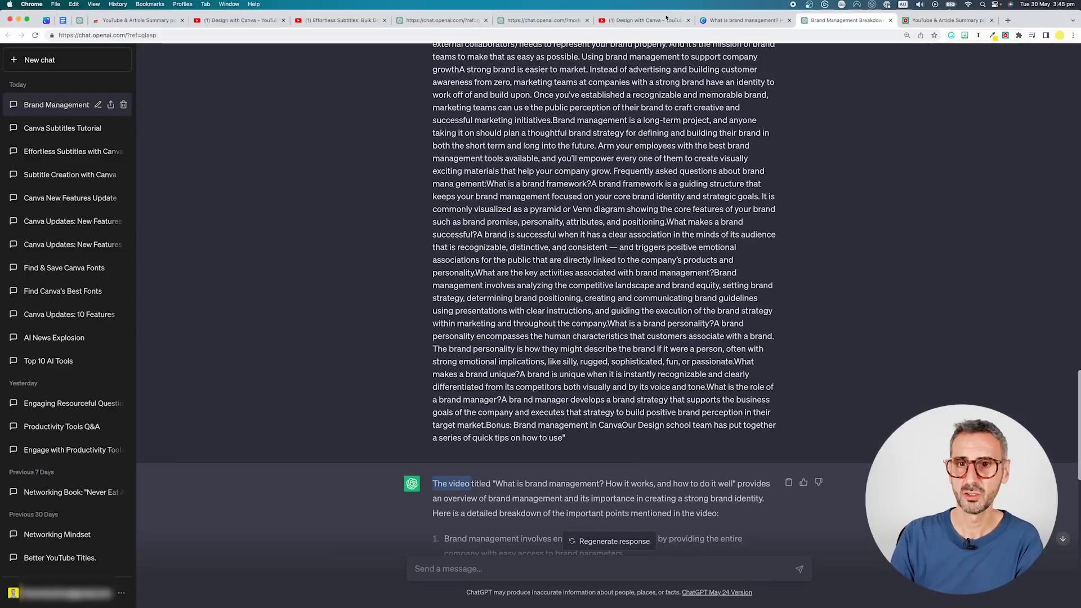